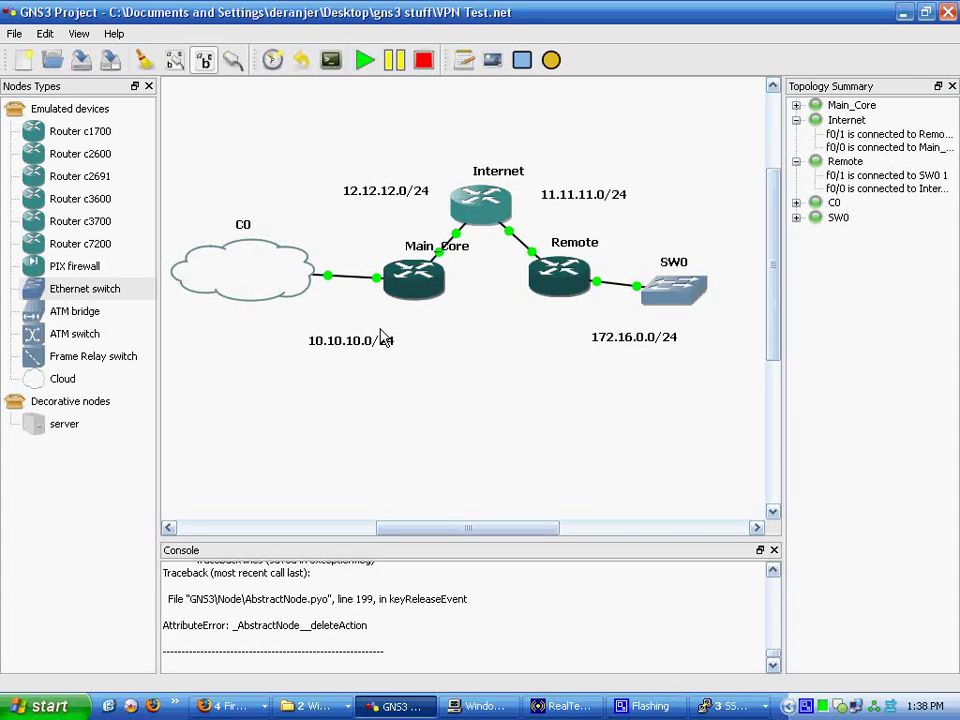
Inspect the Main_Core–Internet–Remote routers in GNS3 and bring up the quick launcher
mouse_move(549, 293)
key(alt+space)
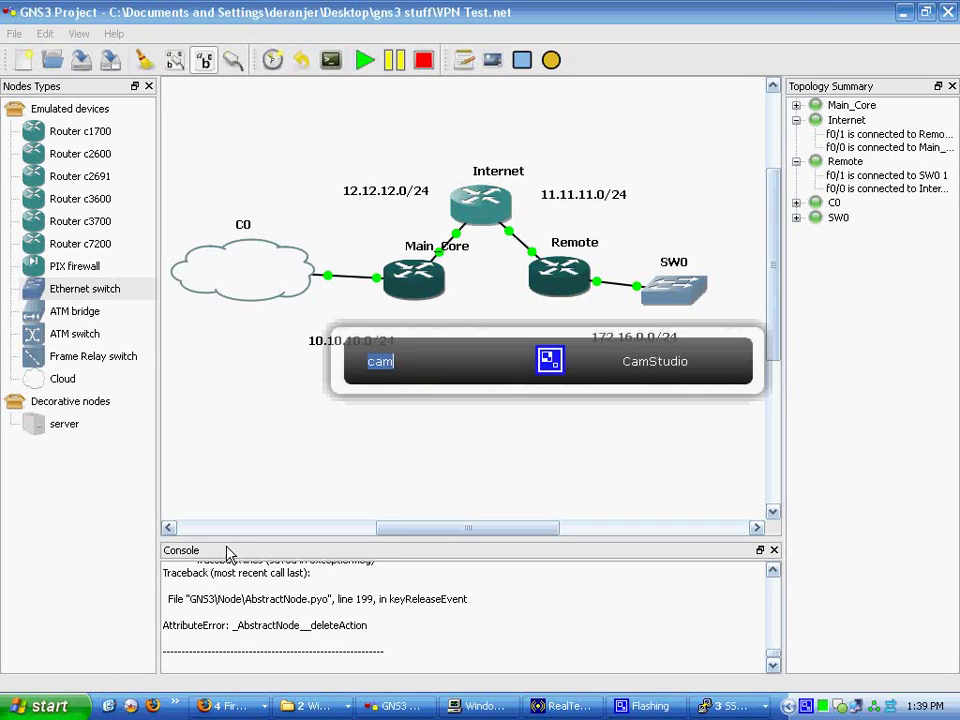
Start Cisco SDM for router 10.10.10.1 with the sdm launcher command, moving its dialog aside
text(sdm)
key(Return)
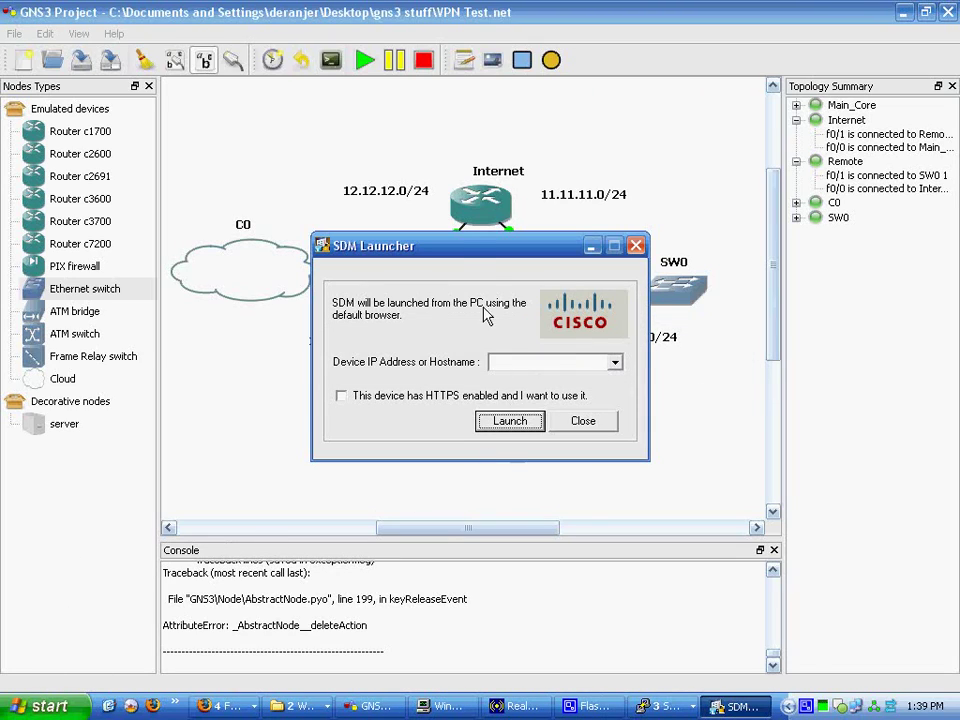
drag(484, 317, 393, 470)
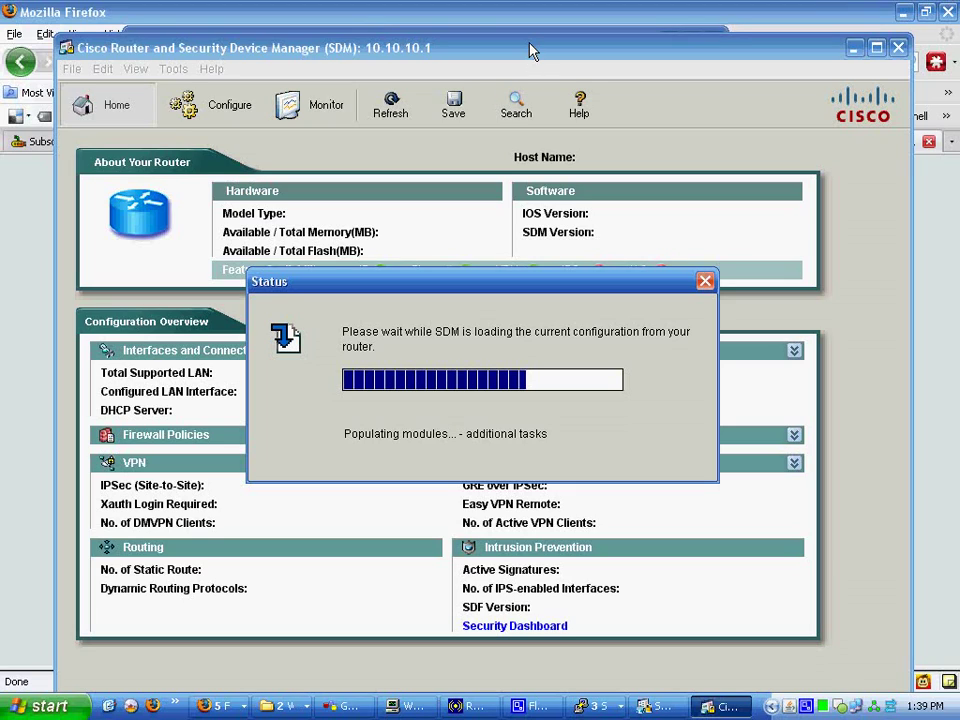
Move the SDM window to the screen top while the Cisco 3725 configuration loads
drag(530, 45, 525, 10)
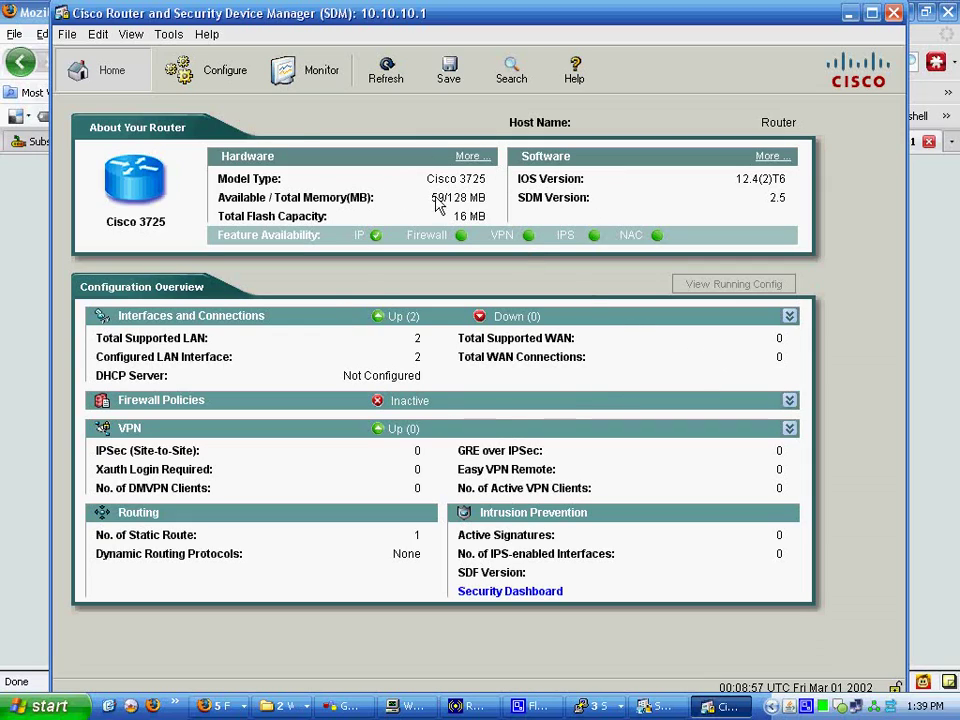
Go to Configure > VPN > Site-to-Site VPN and expand the SSL VPN and VPN Components branches
click(228, 88)
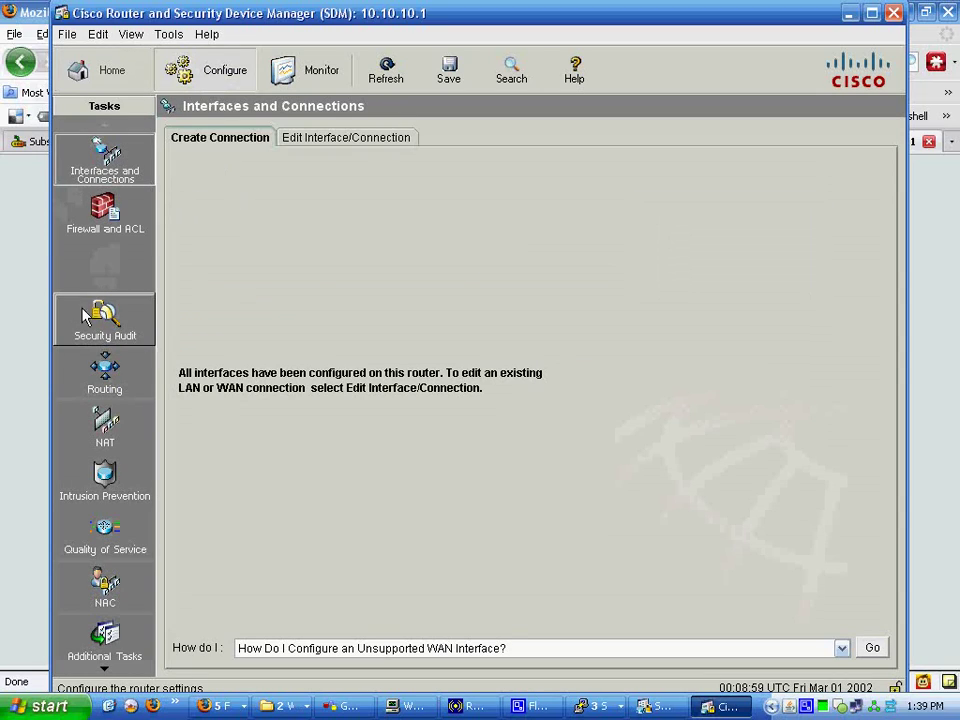
click(154, 272)
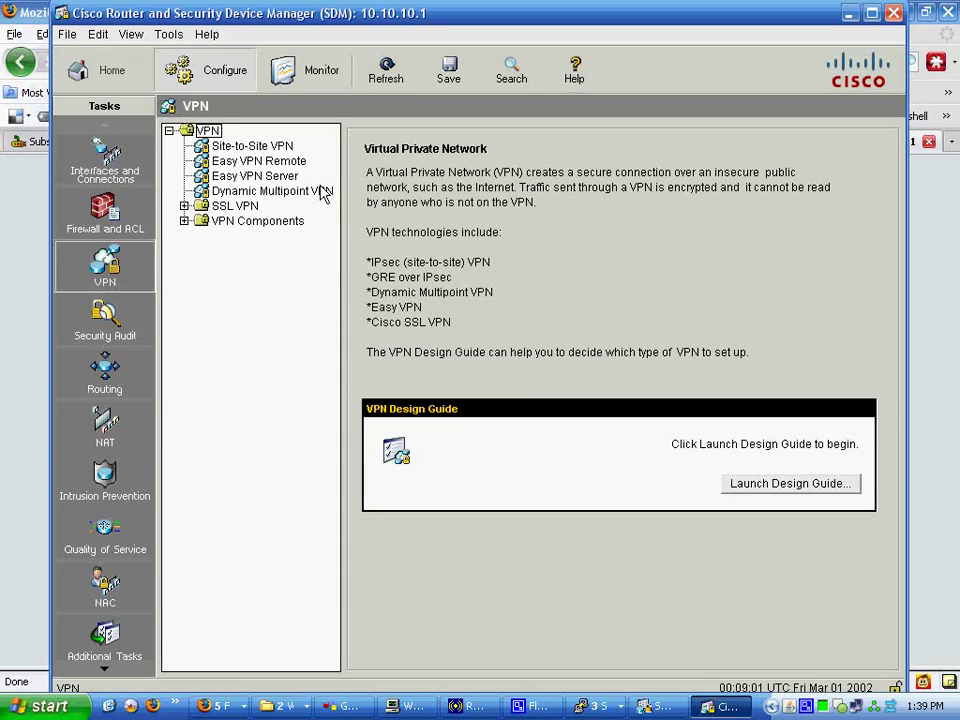
click(250, 146)
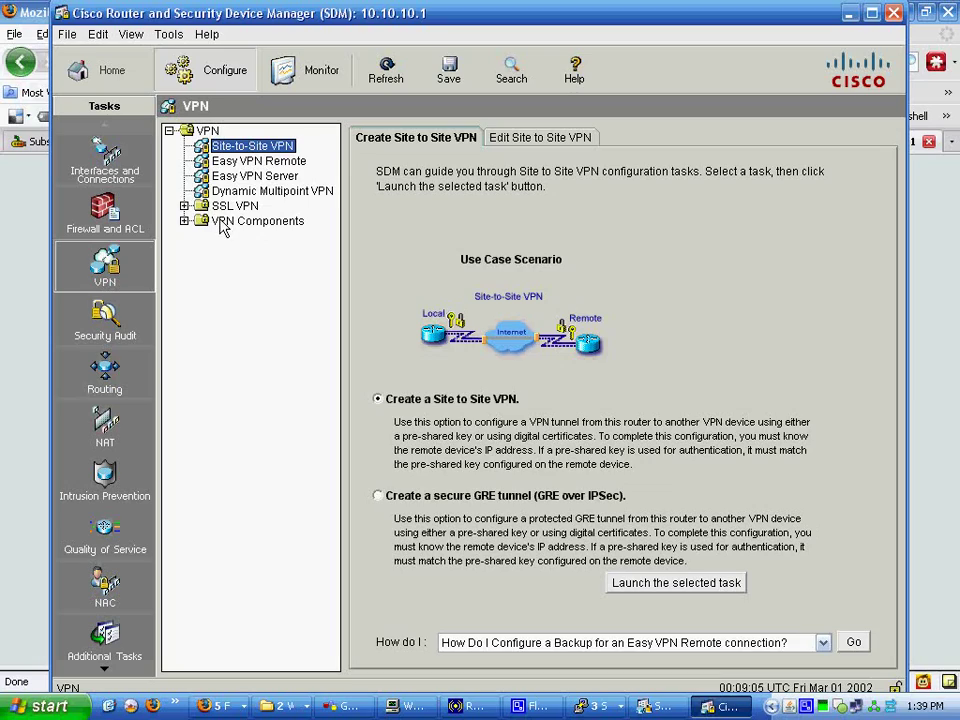
click(184, 206)
click(184, 251)
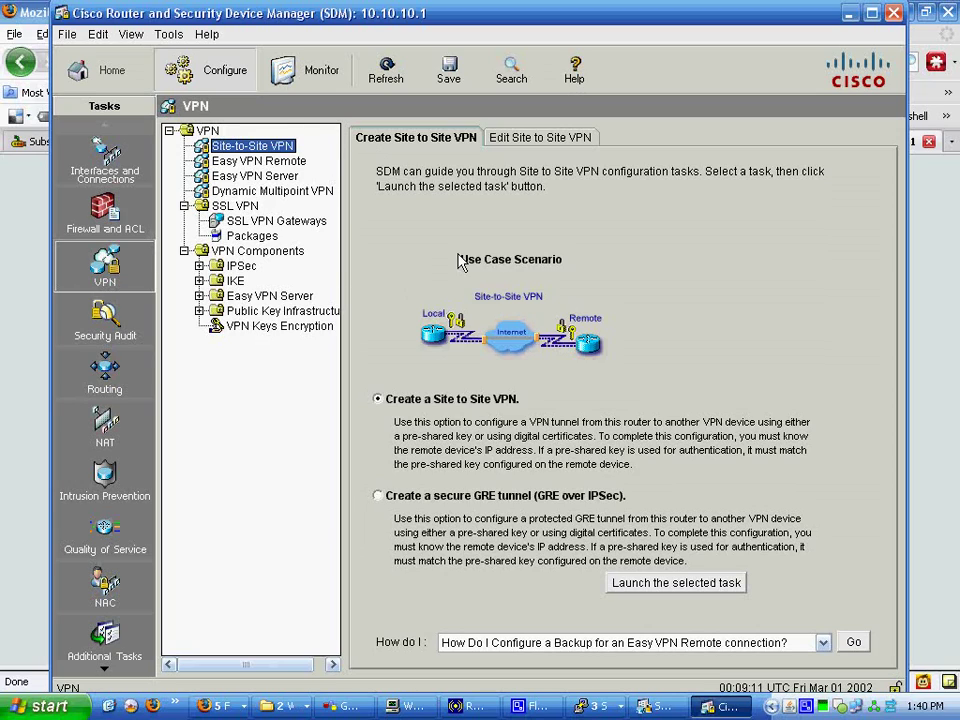
drag(563, 35, 567, 23)
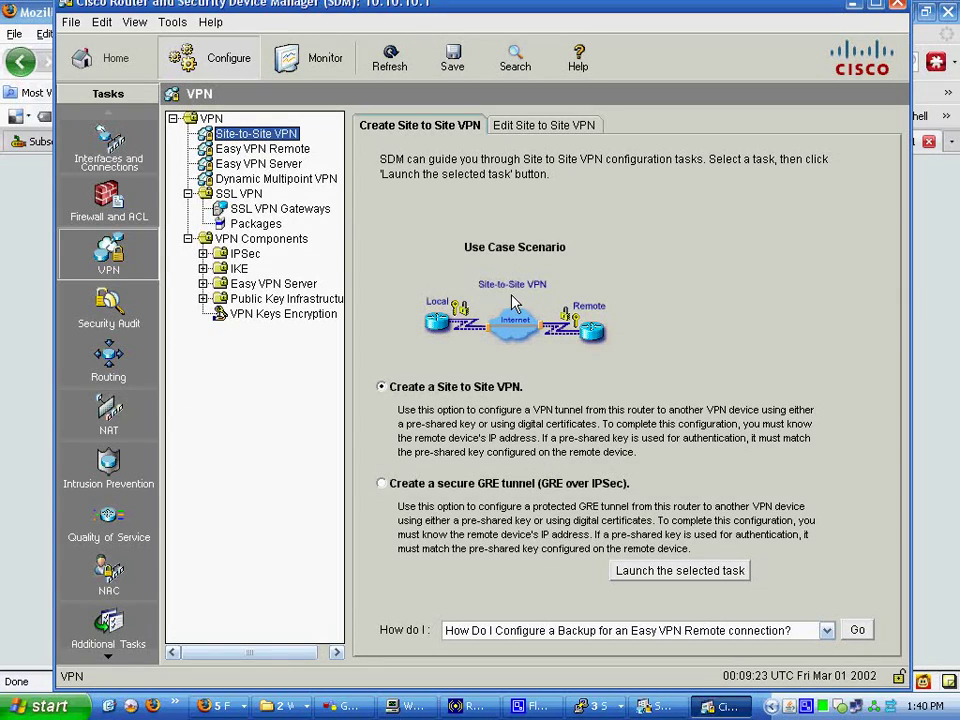
Start the step-by-step Site-to-Site VPN wizard and select FastEthernet0/0 as the VPN interface
click(728, 570)
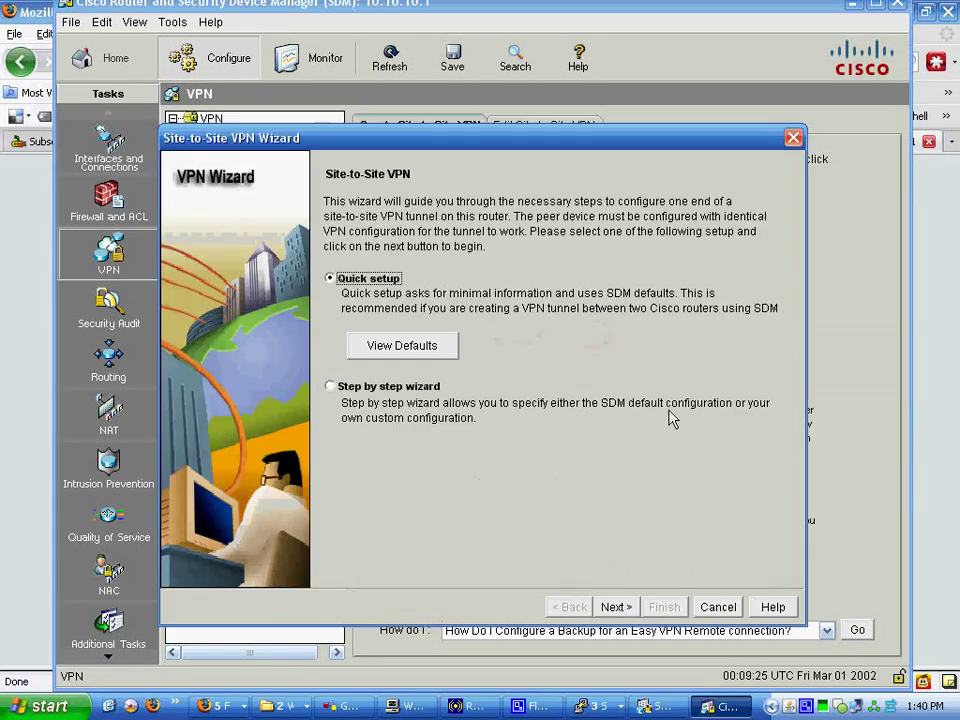
click(348, 388)
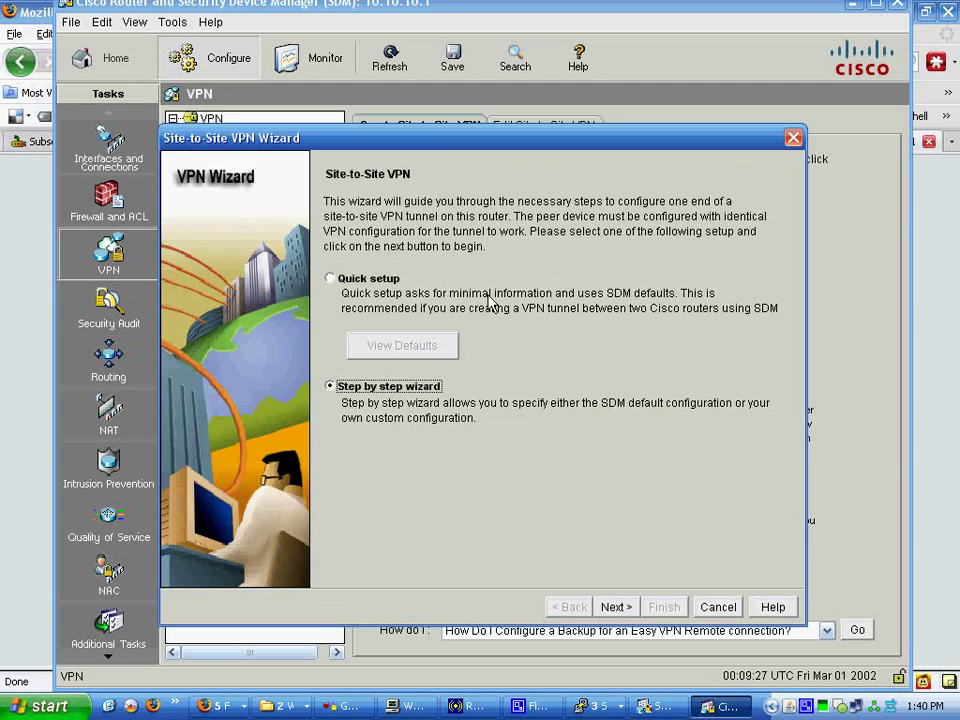
click(612, 606)
click(712, 190)
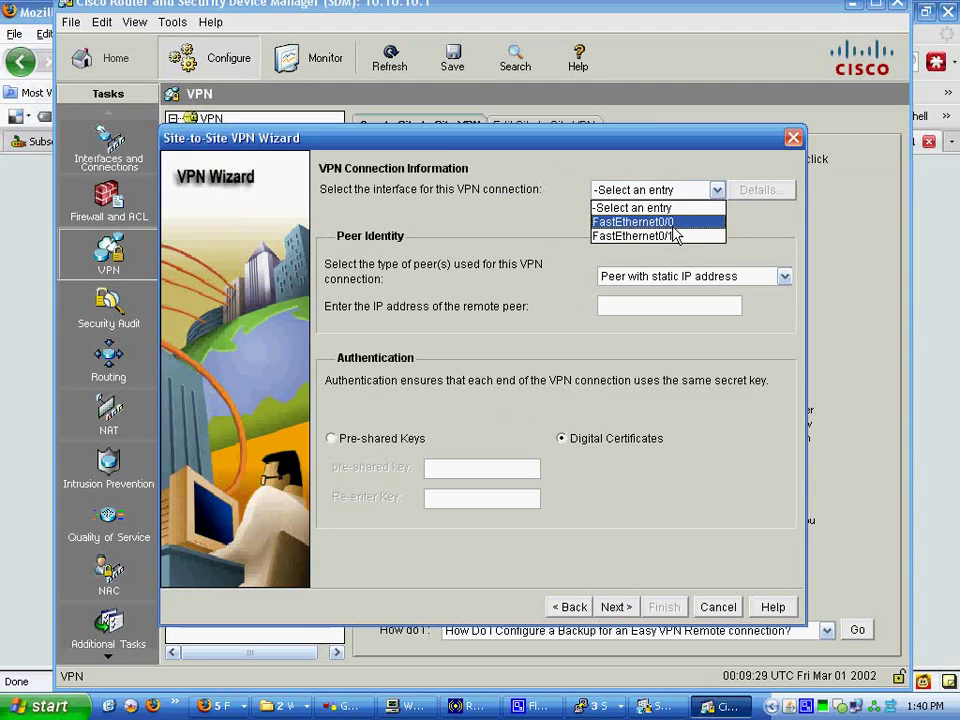
click(665, 222)
click(757, 189)
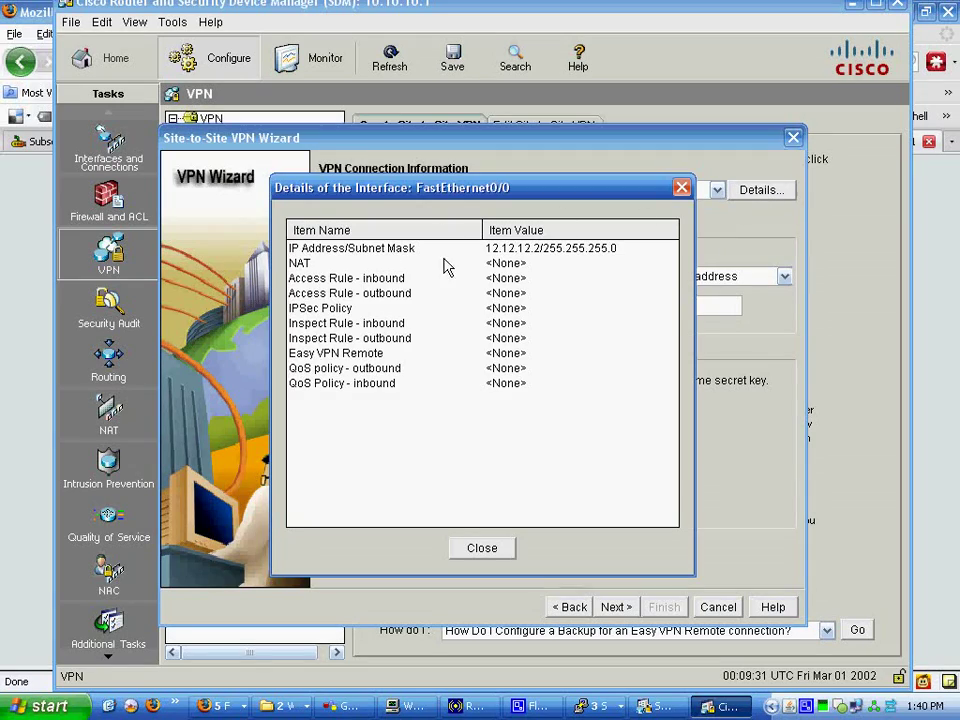
click(502, 551)
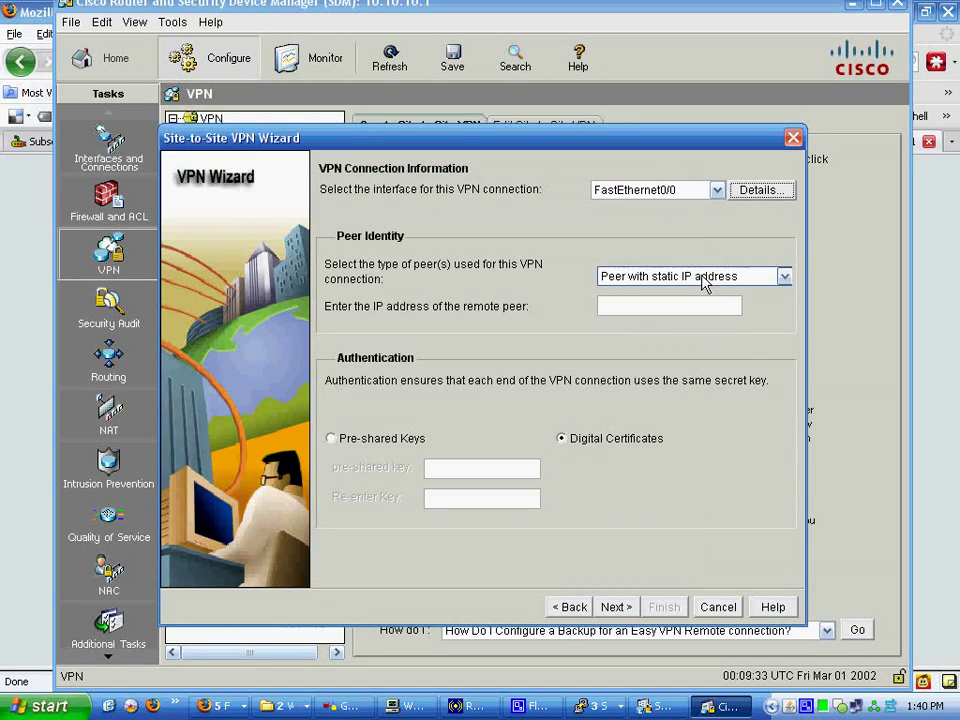
Enter remote peer 11.11.11.2 and choose pre-shared key authentication
click(697, 311)
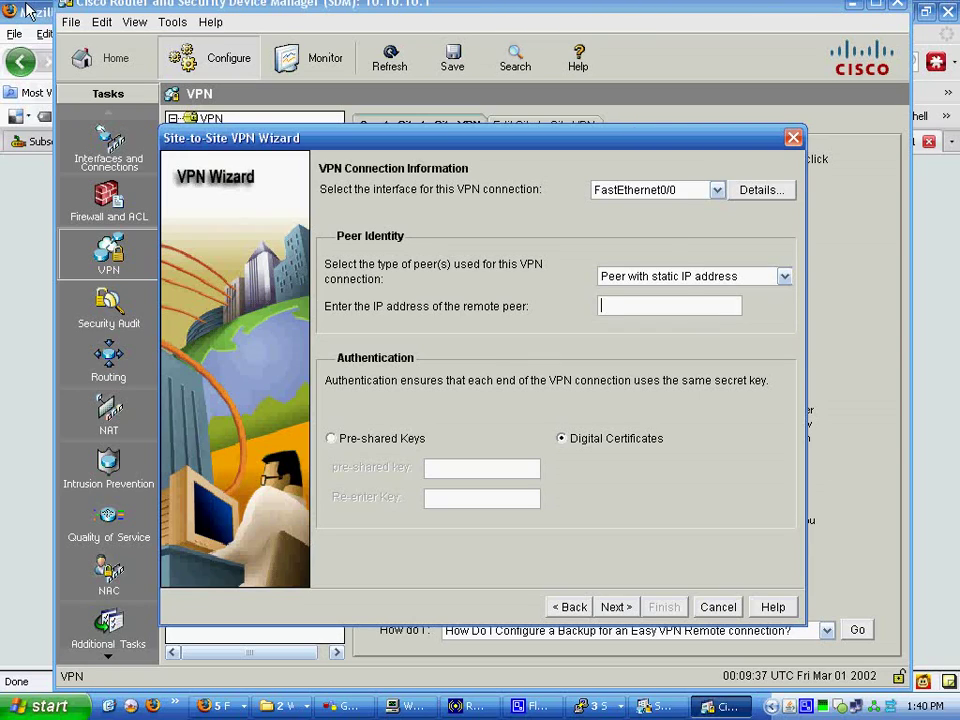
click(358, 710)
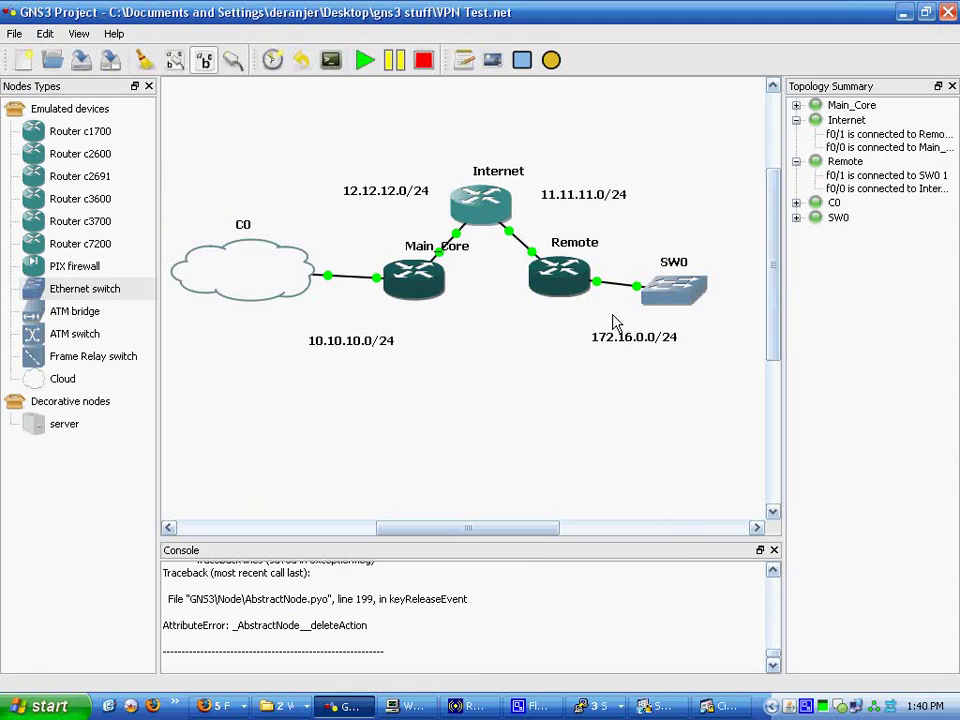
click(722, 706)
click(604, 297)
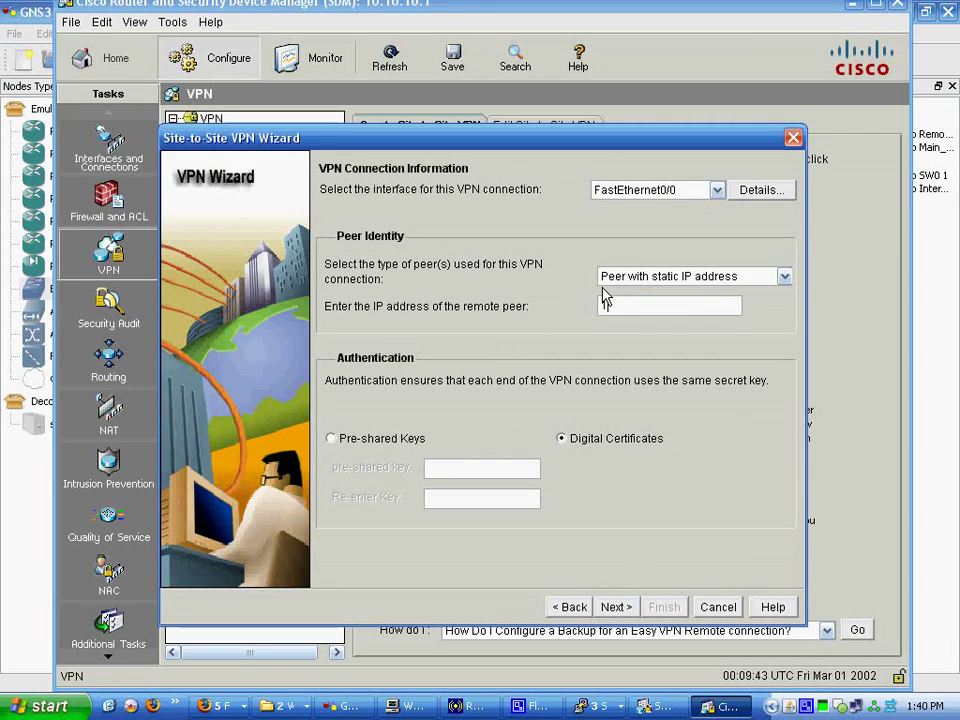
text(11.11.11.2)
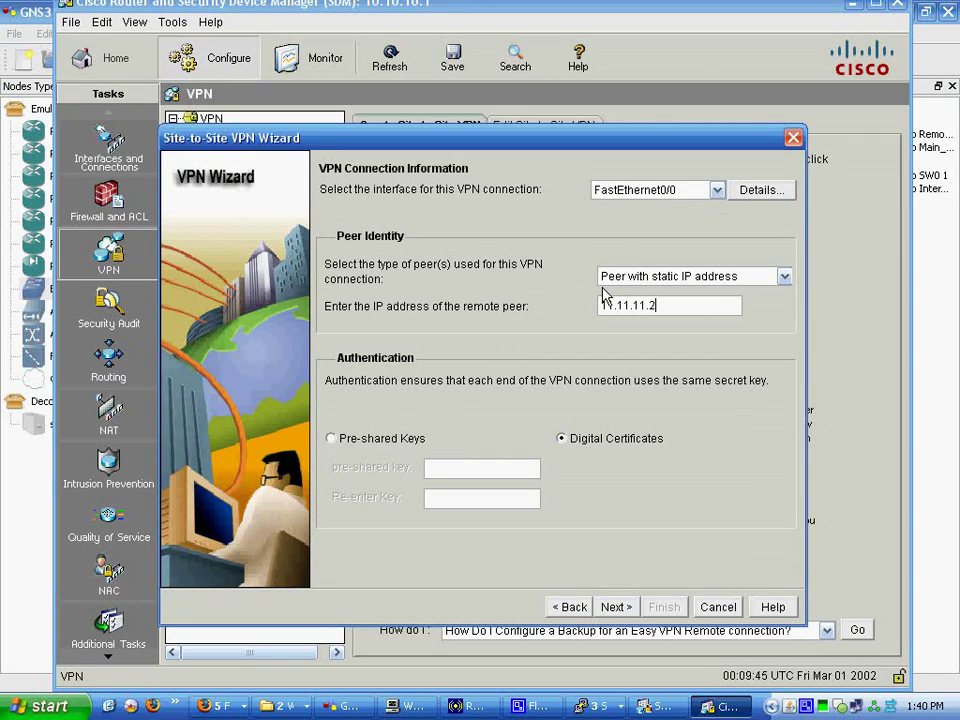
click(333, 438)
click(476, 470)
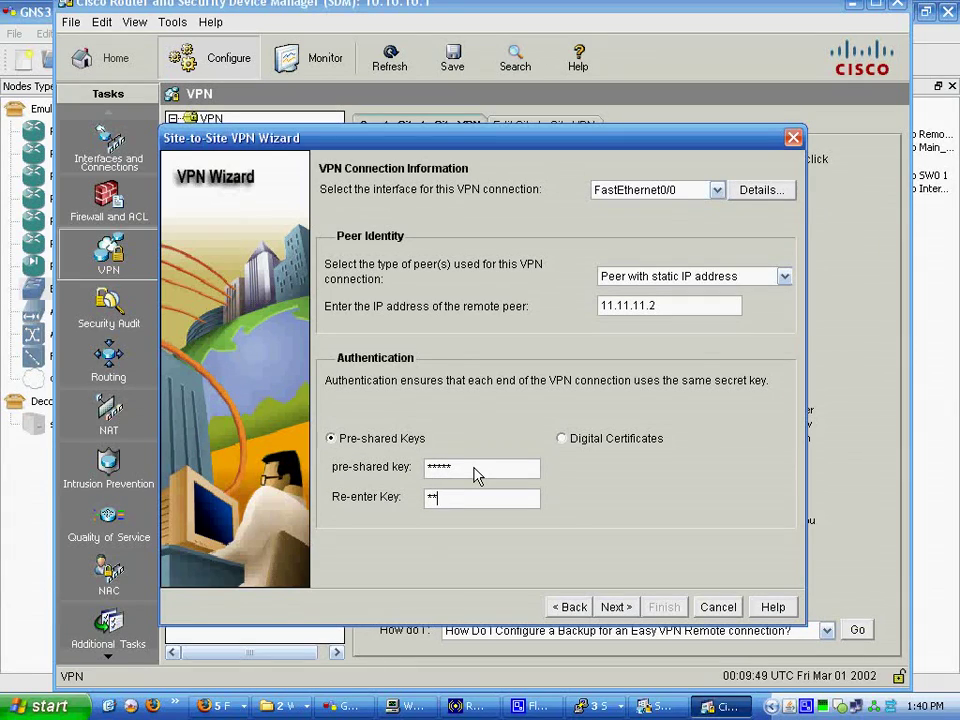
Accept the default IKE proposal and ESP-3DES-SHA transform set to reach Traffic to protect
click(616, 607)
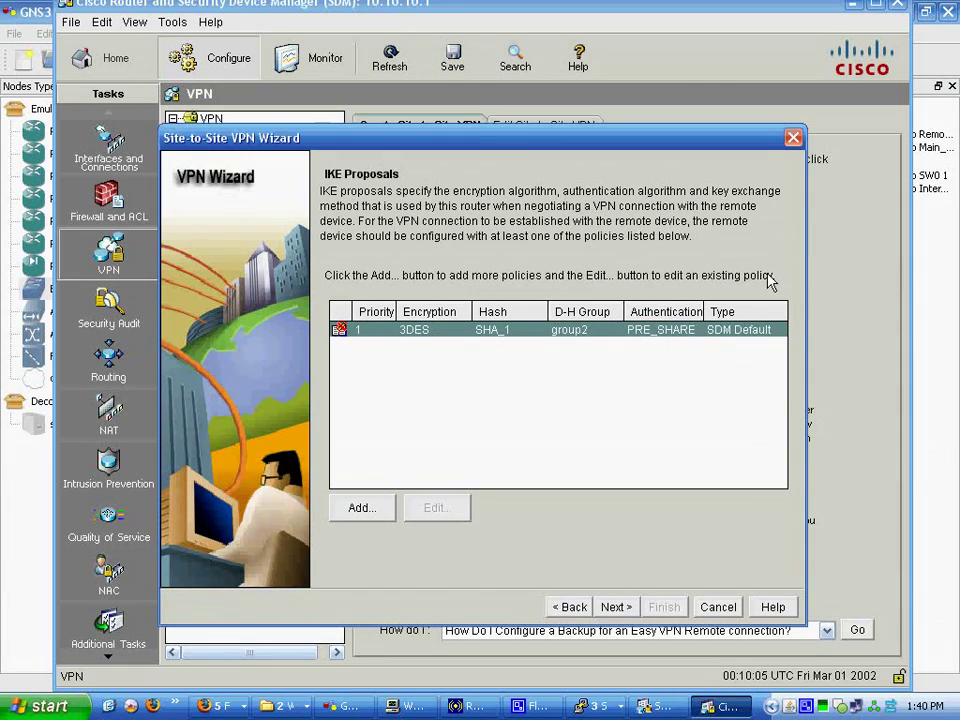
click(616, 607)
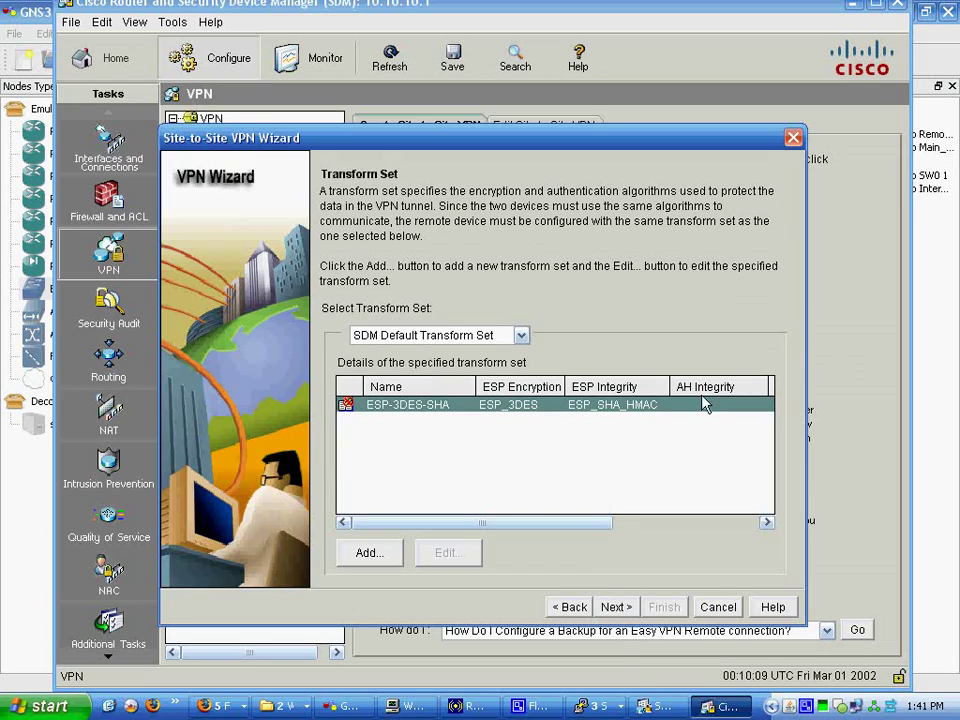
click(620, 607)
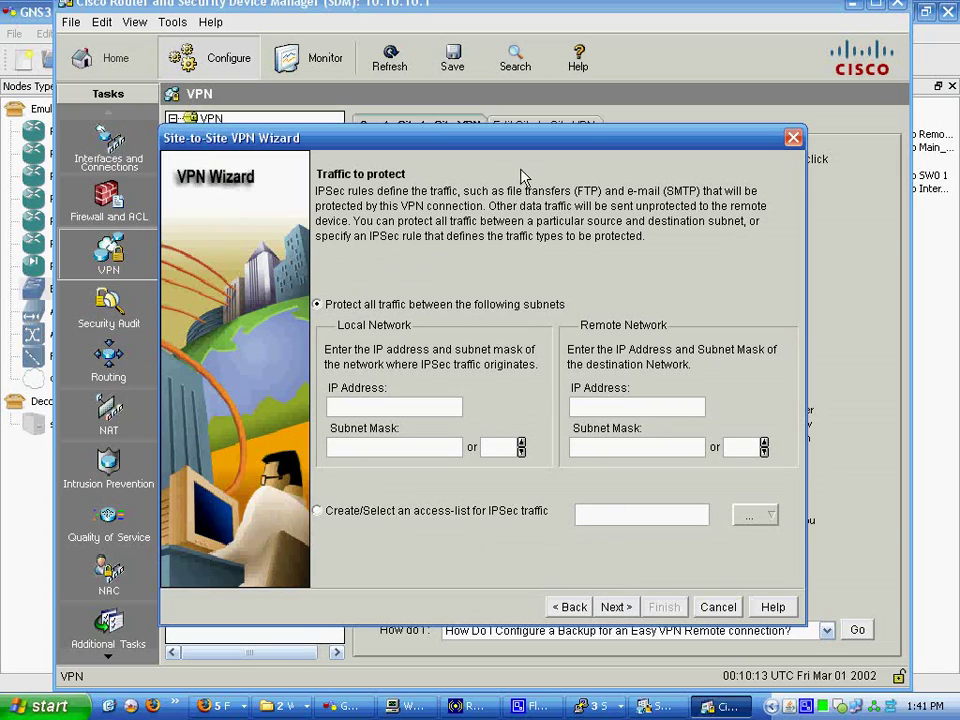
Set local network 10.10.10.0 /24 and remote network 172.16.0.0 /24 as protected subnets
click(5, 6)
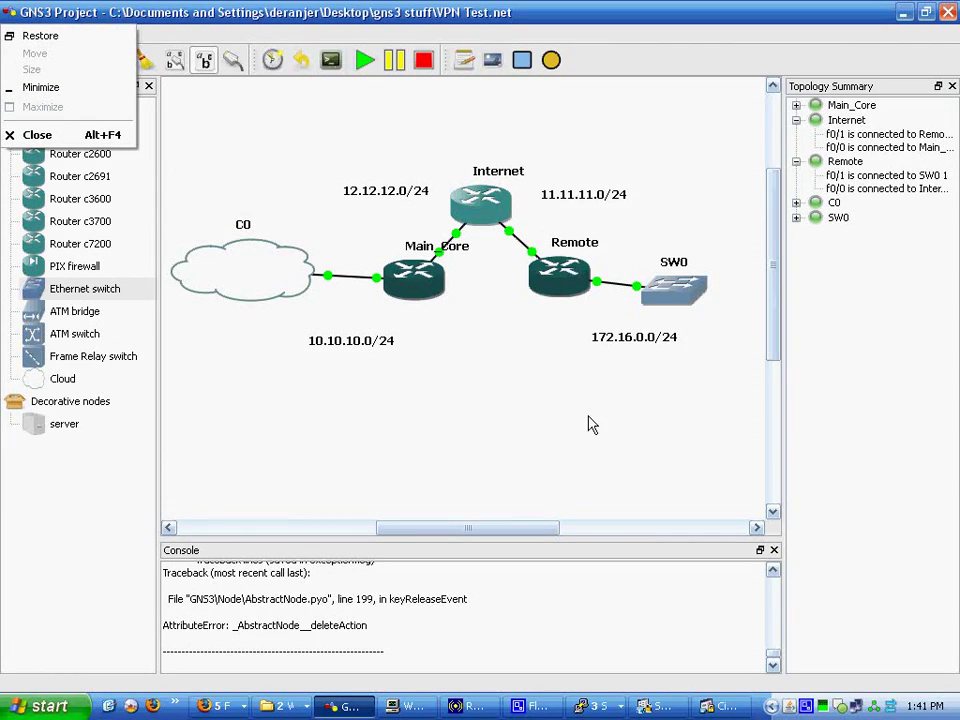
click(728, 706)
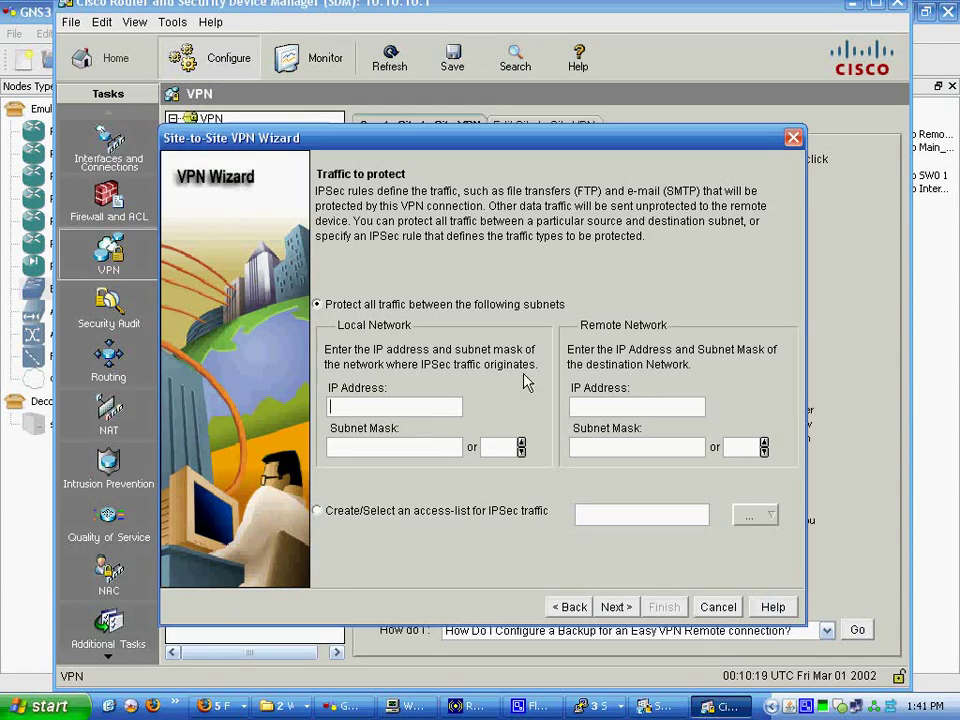
text(10.10.1)
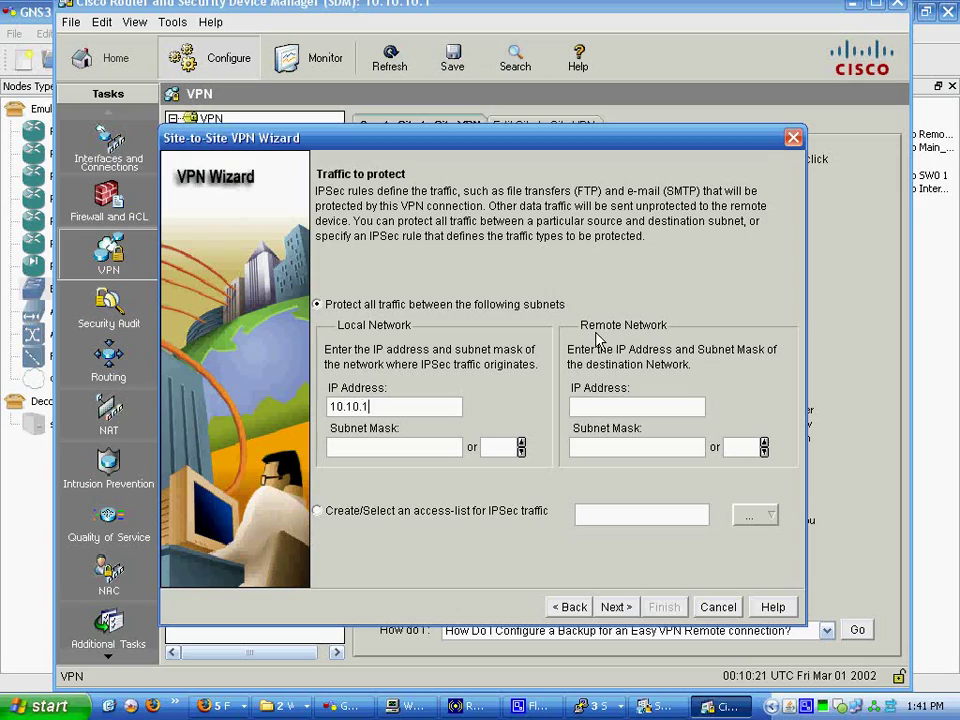
text(0.0)
key(Tab)
key(Tab)
text(24)
click(638, 404)
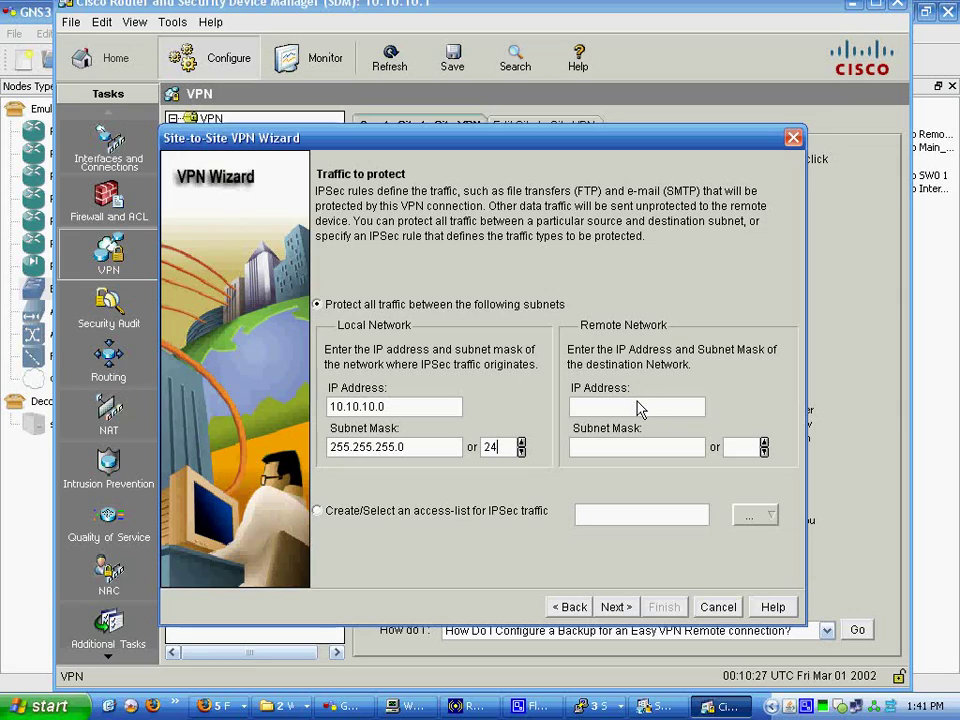
text(172)
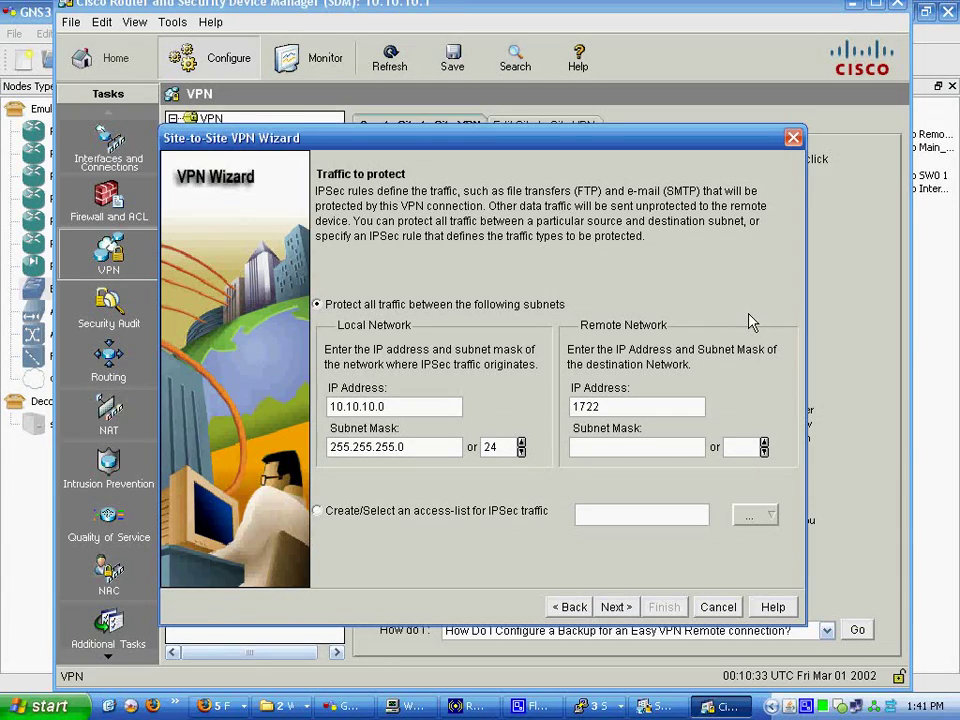
text(.16.0)
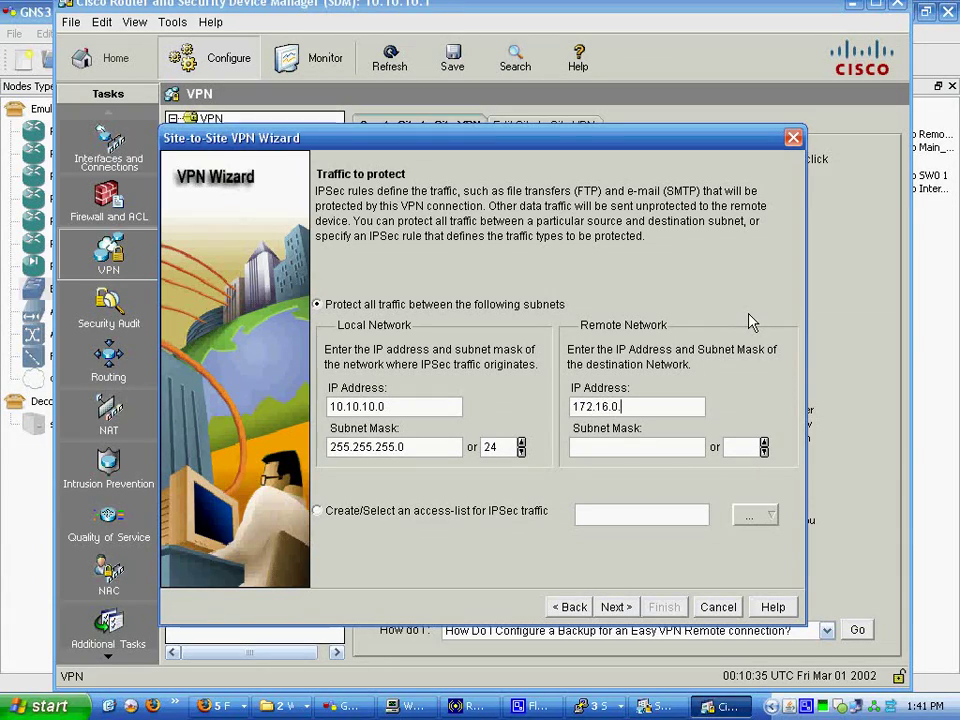
text(.)
key(Tab)
text(24)
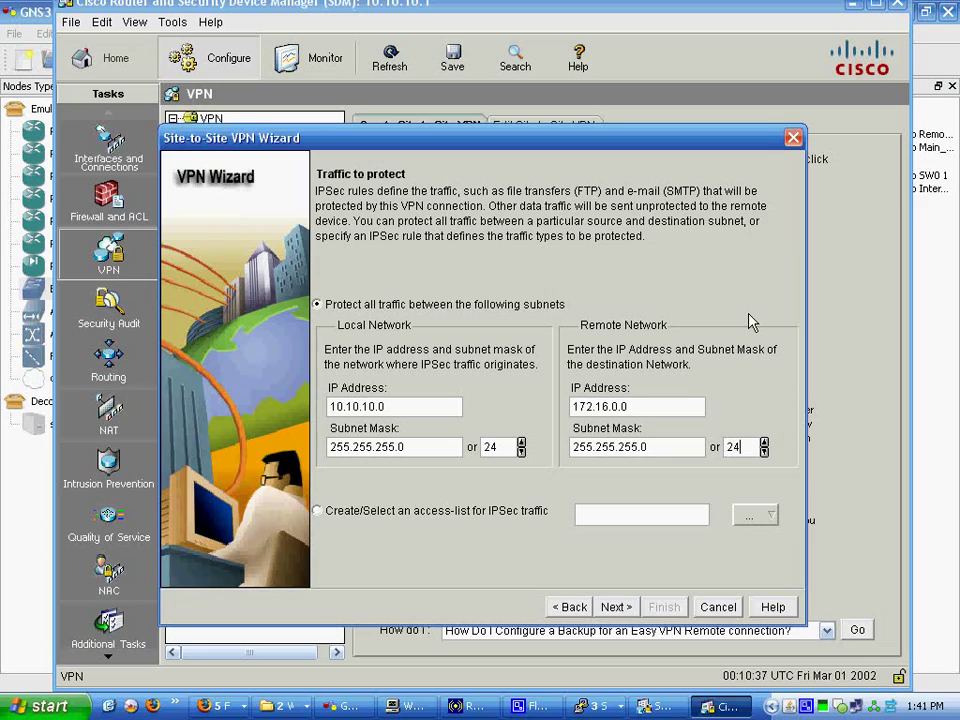
Review the summary and deliver the site-to-site VPN configuration to the router
click(615, 606)
scroll(550, 330, down, 1)
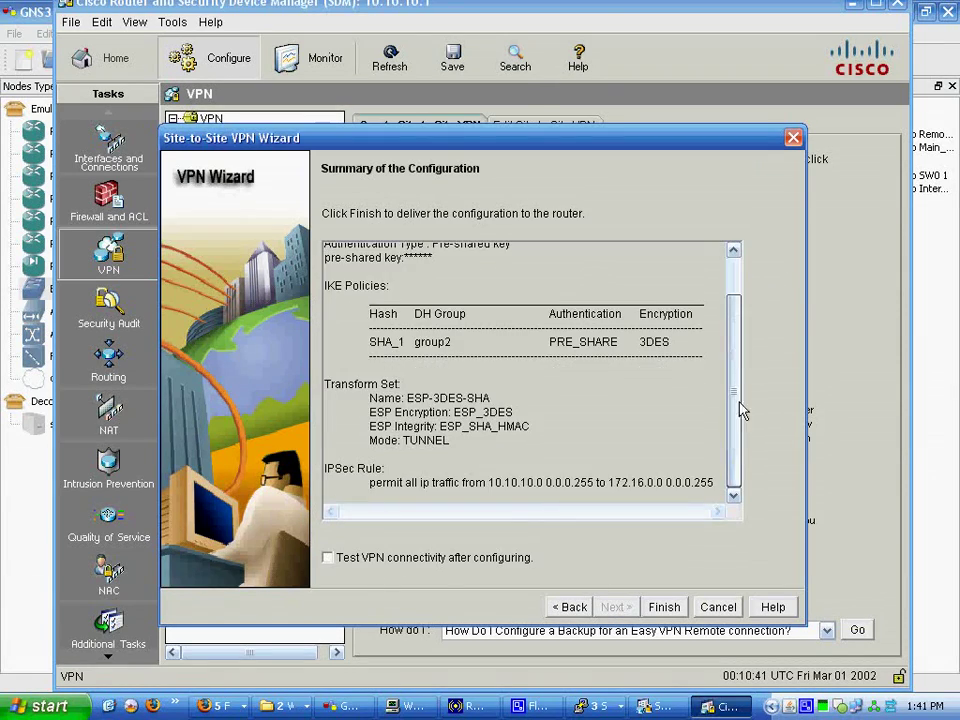
click(665, 607)
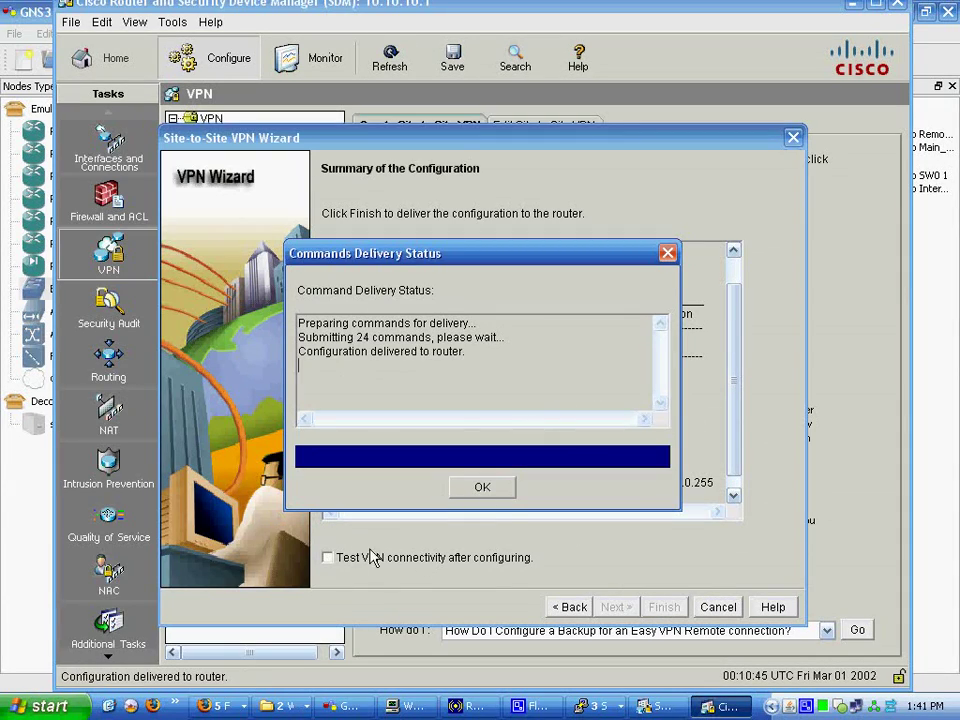
click(481, 488)
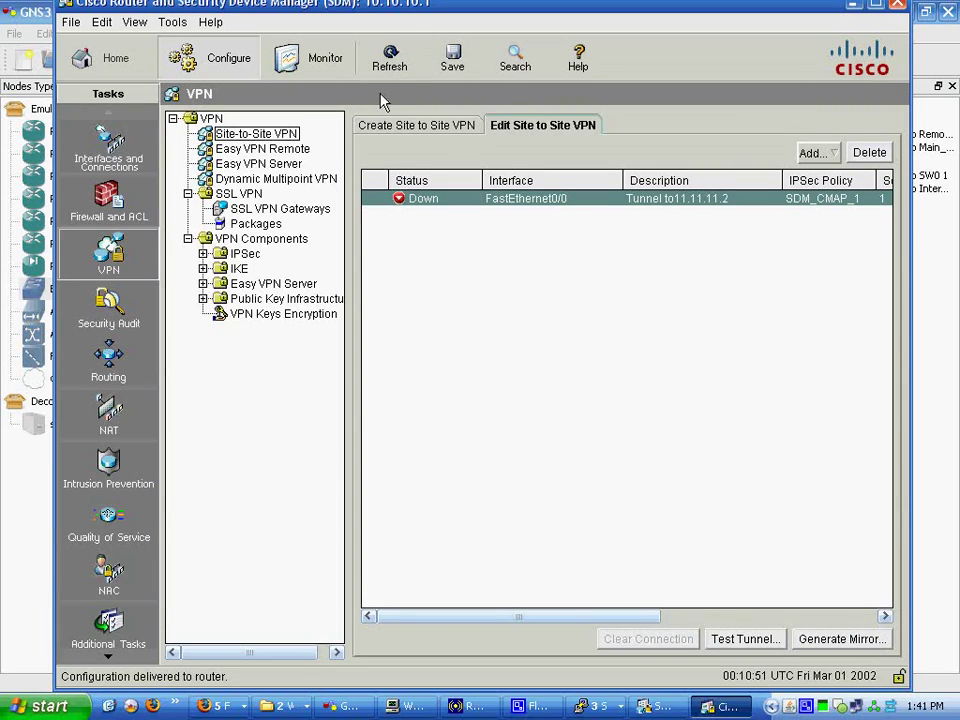
Generate the mirror configuration for peer 11.11.11.2 and copy its text
click(815, 648)
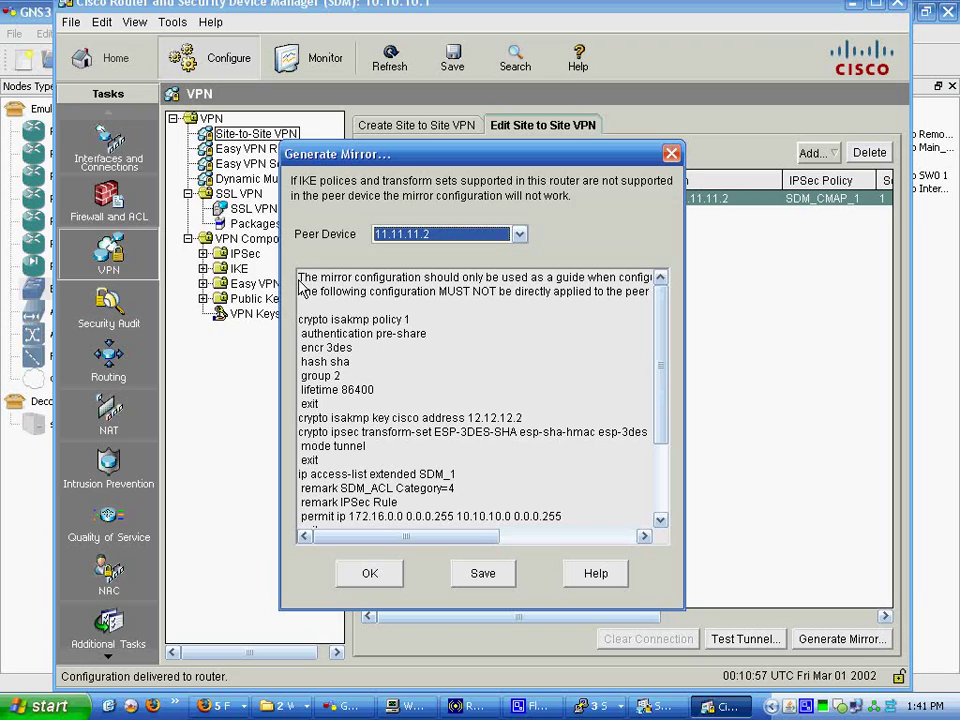
drag(300, 324, 686, 712)
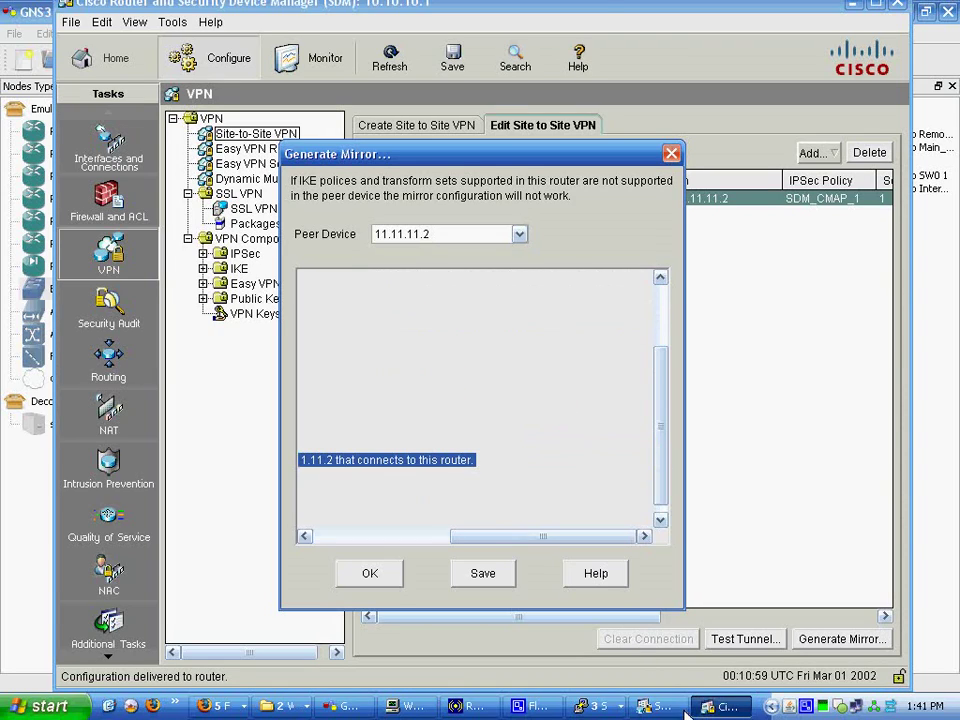
drag(531, 541, 347, 535)
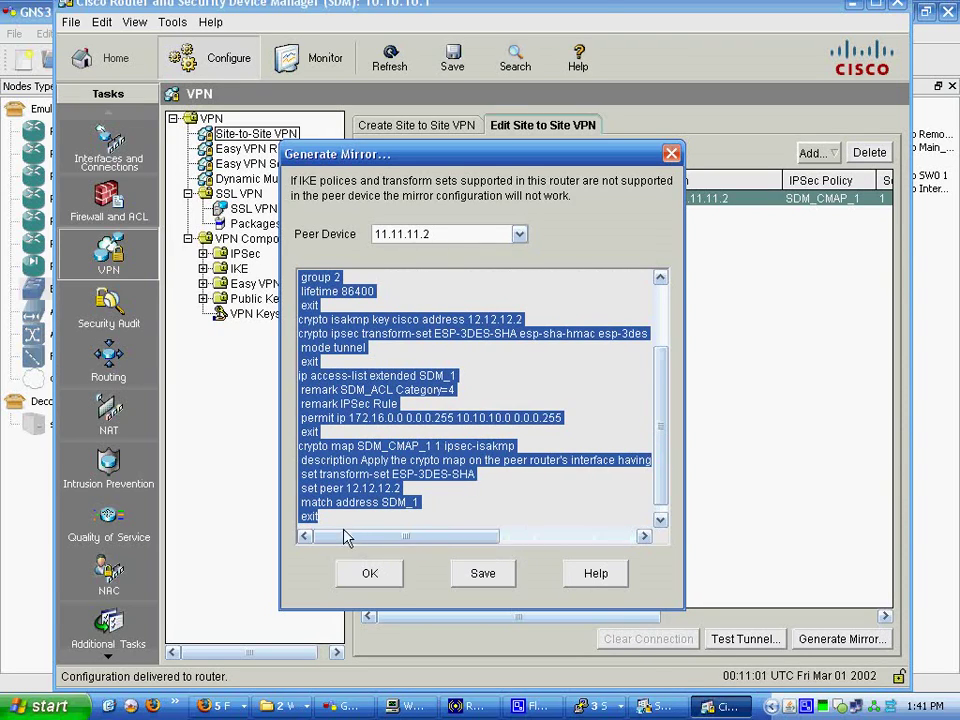
right_click(341, 467)
click(368, 515)
key(super+d)
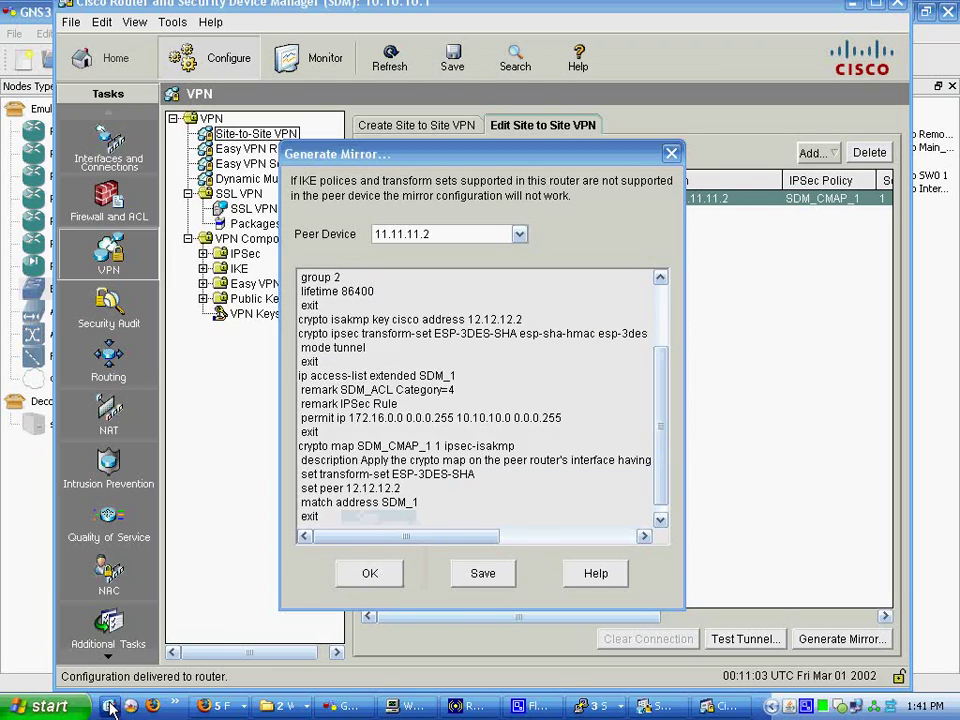
Create a new text document on the desktop and paste the mirror configuration into it
right_click(638, 510)
mouse_move(722, 640)
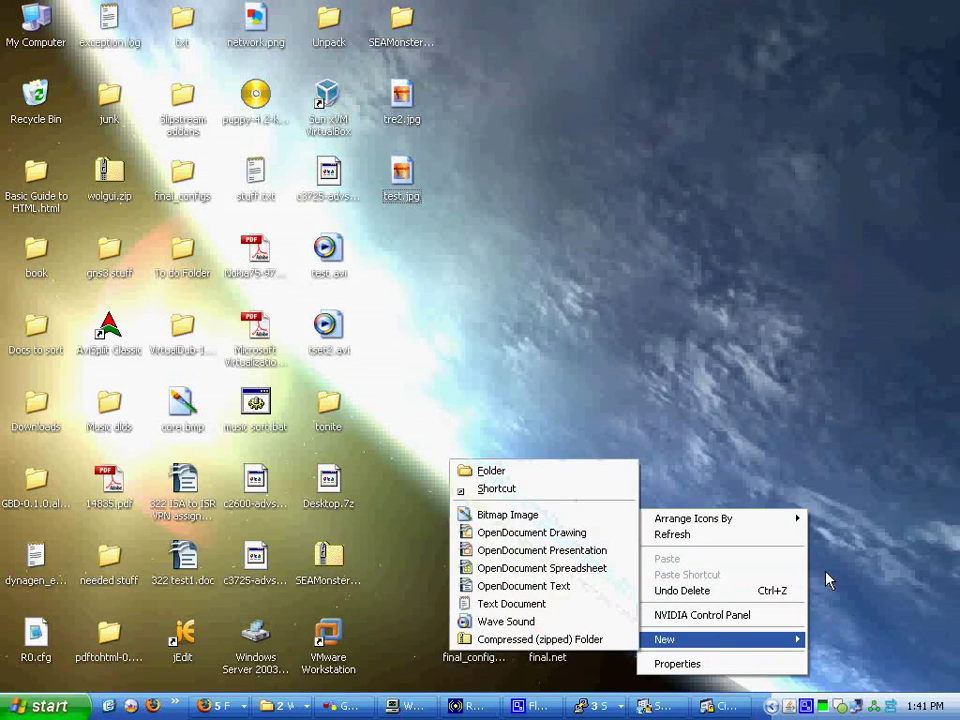
click(530, 605)
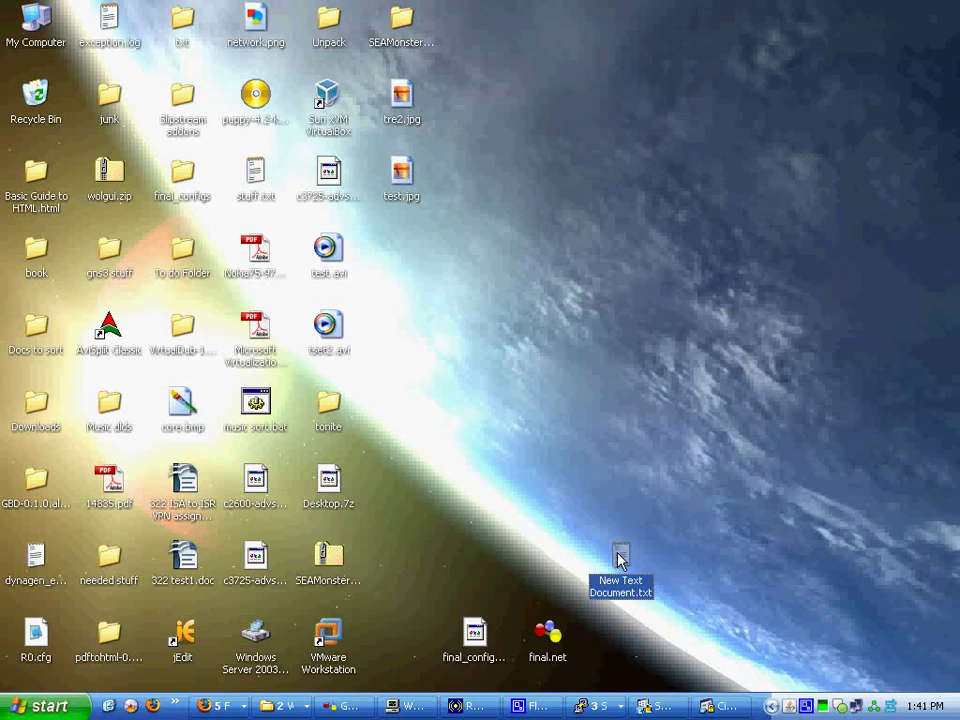
double_click(620, 560)
key(ctrl+v)
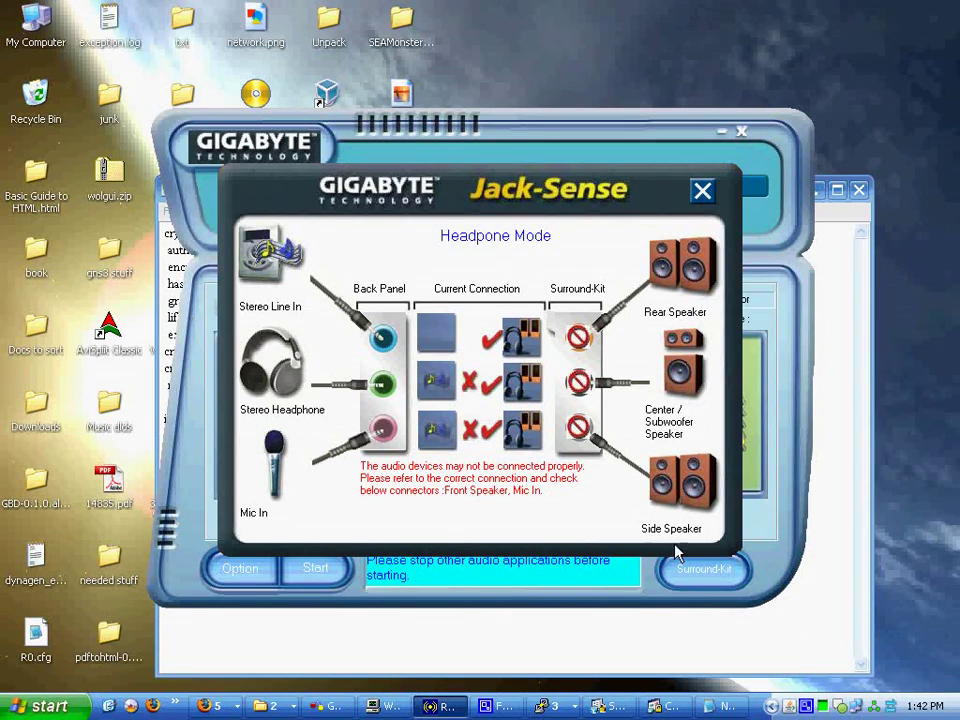
Dismiss the Jack-Sense audio popups and maximize the Notepad window
click(701, 192)
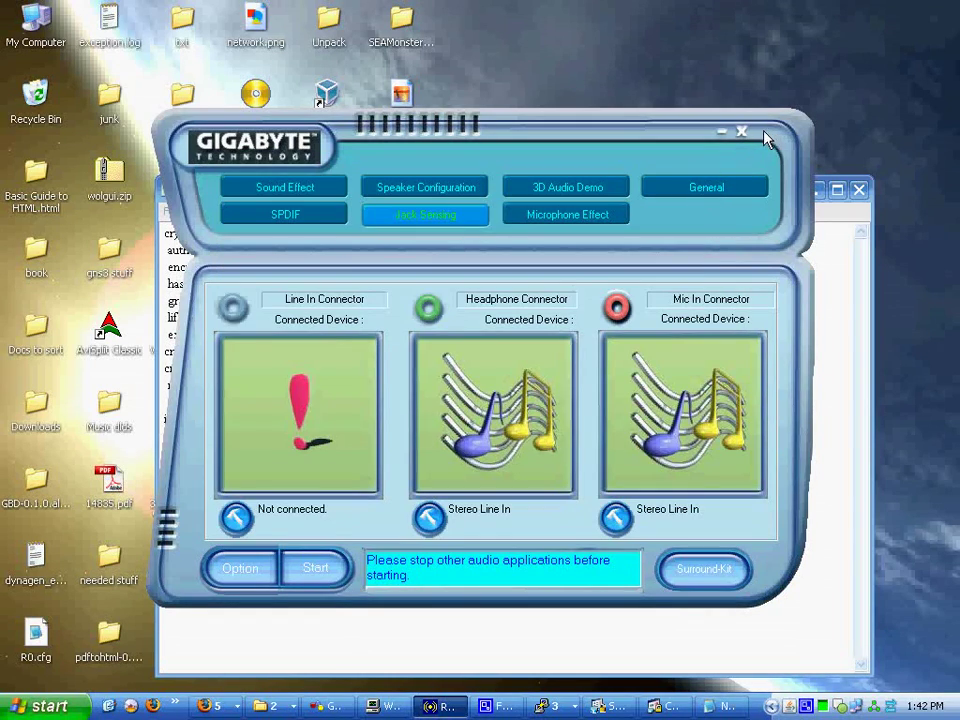
click(741, 131)
drag(480, 186, 324, 8)
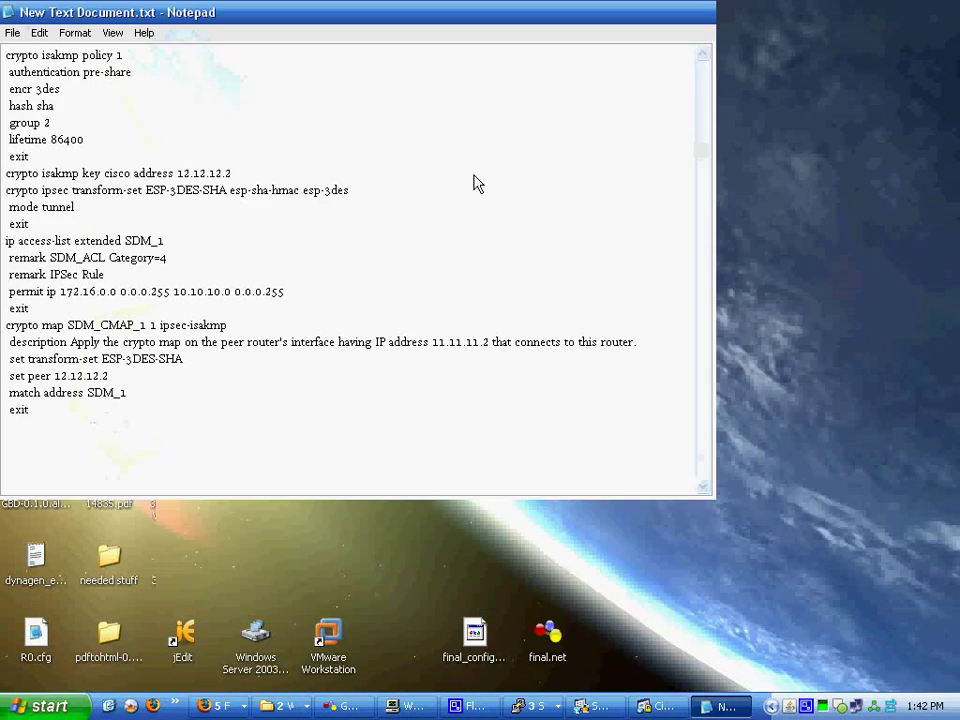
key(alt+space)
key(x)
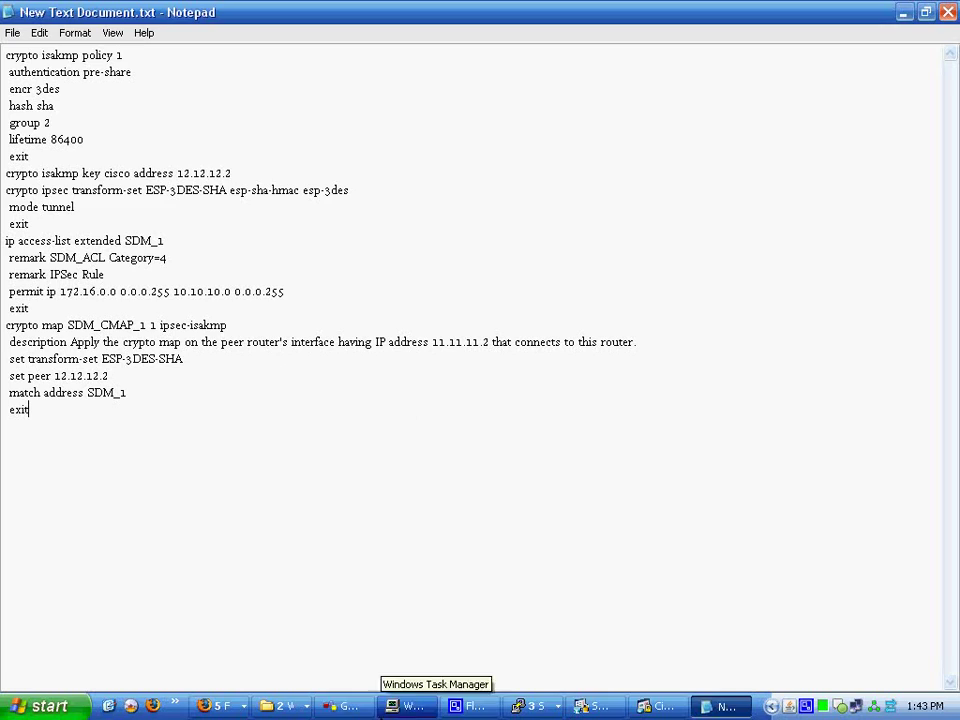
click(345, 706)
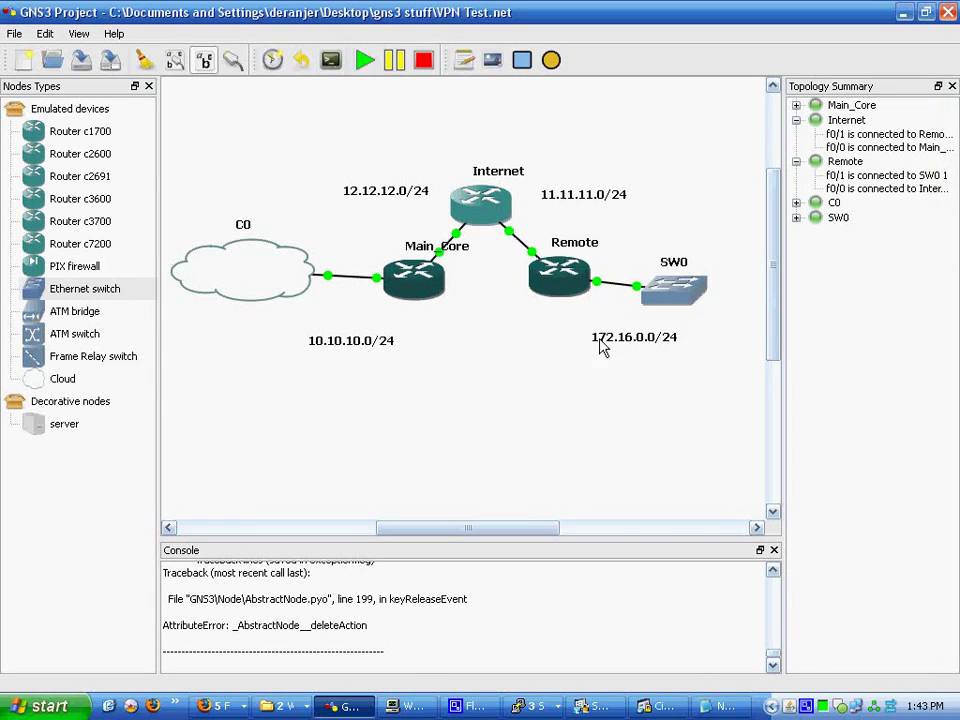
key(alt+Tab)
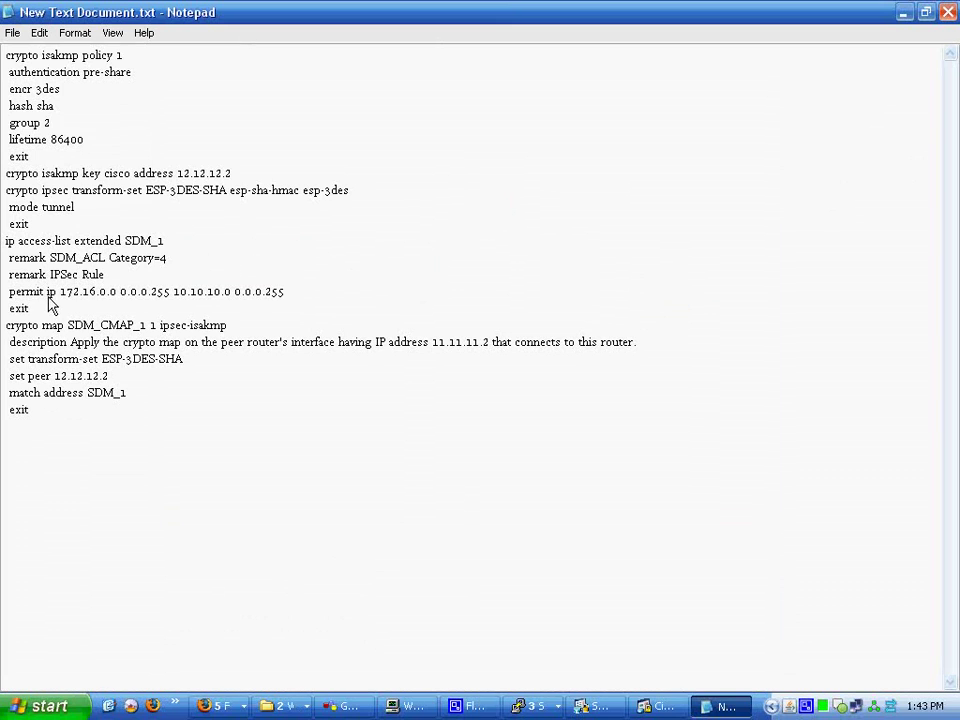
drag(120, 297, 171, 298)
drag(117, 292, 110, 292)
click(170, 294)
drag(265, 293, 288, 302)
click(103, 314)
Replace the SDM_CMAP_1 description with to_Core and select all the configuration text
drag(639, 350, 70, 348)
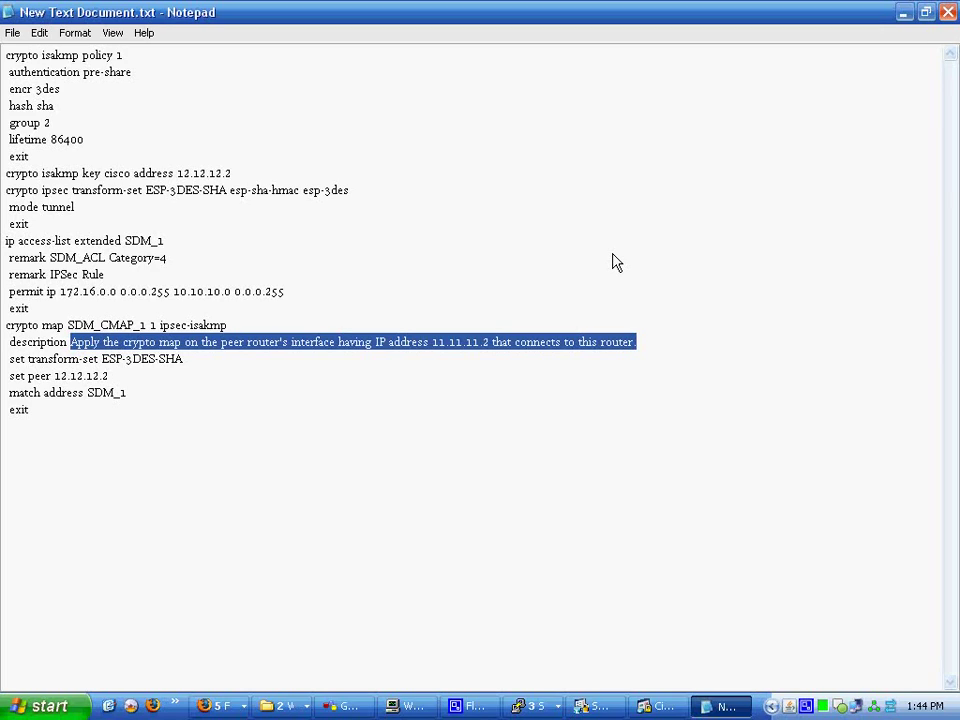
text(to)
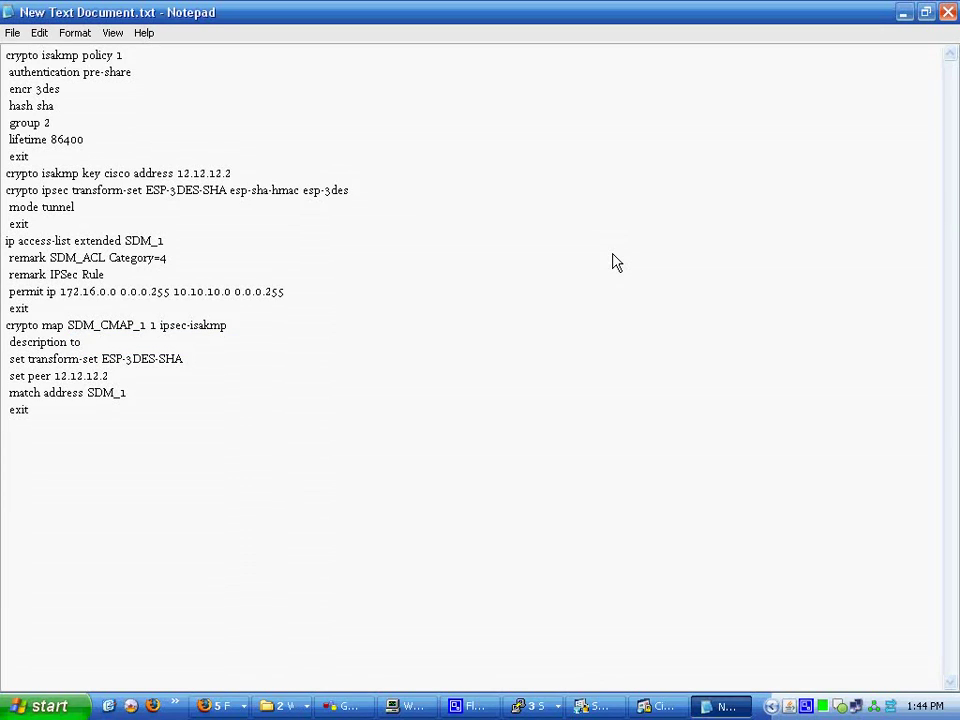
text(_Core)
drag(77, 431, 5, 8)
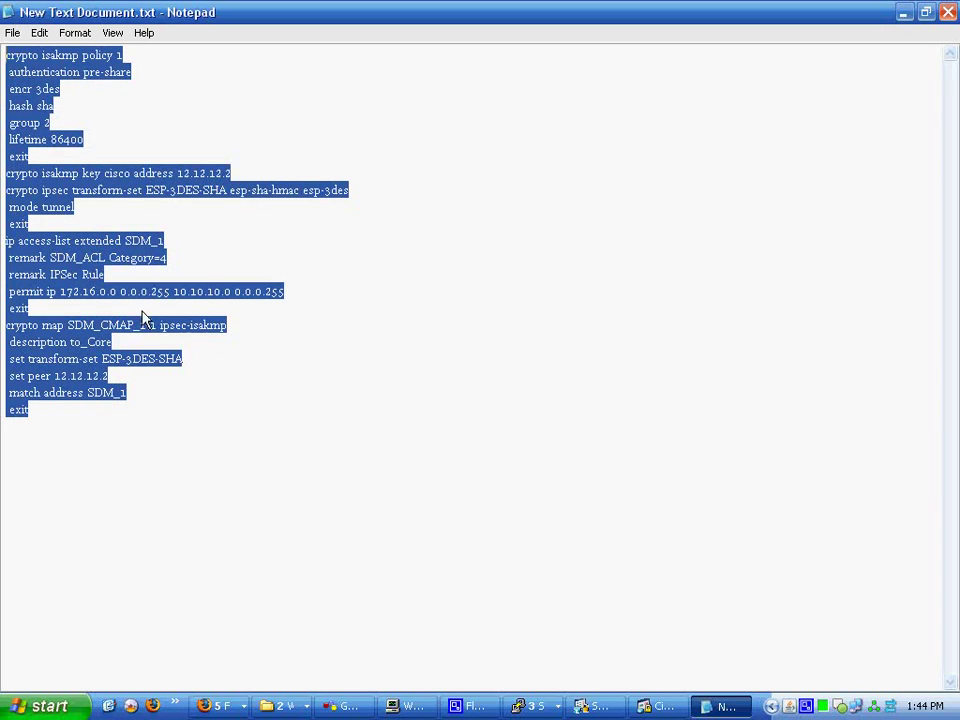
On the Remote router console, enter configuration mode and paste the mirror configuration
click(533, 707)
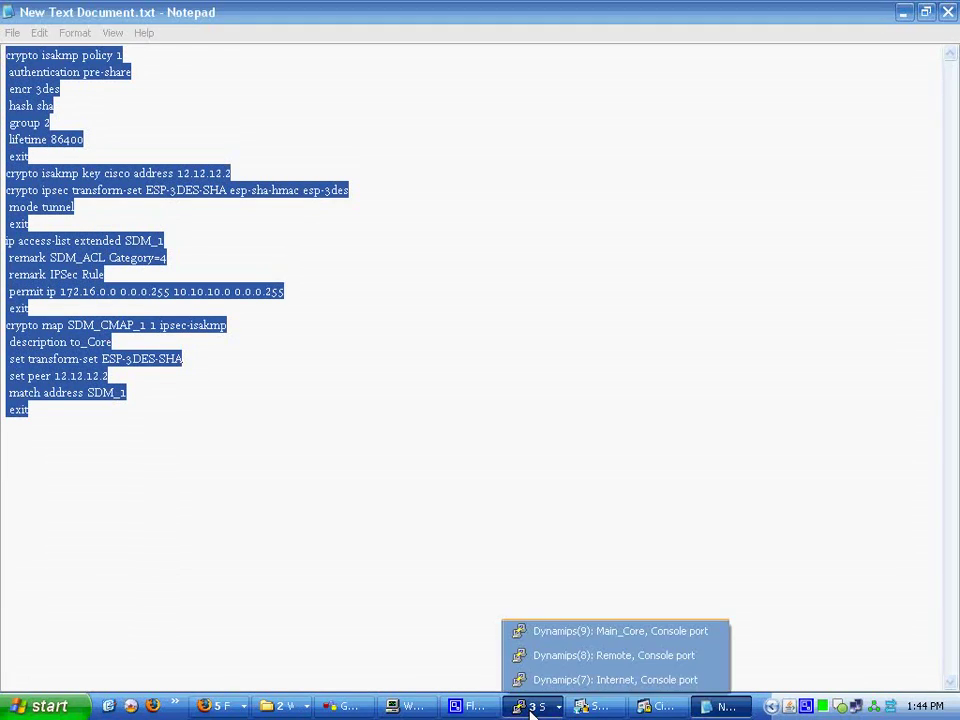
click(536, 655)
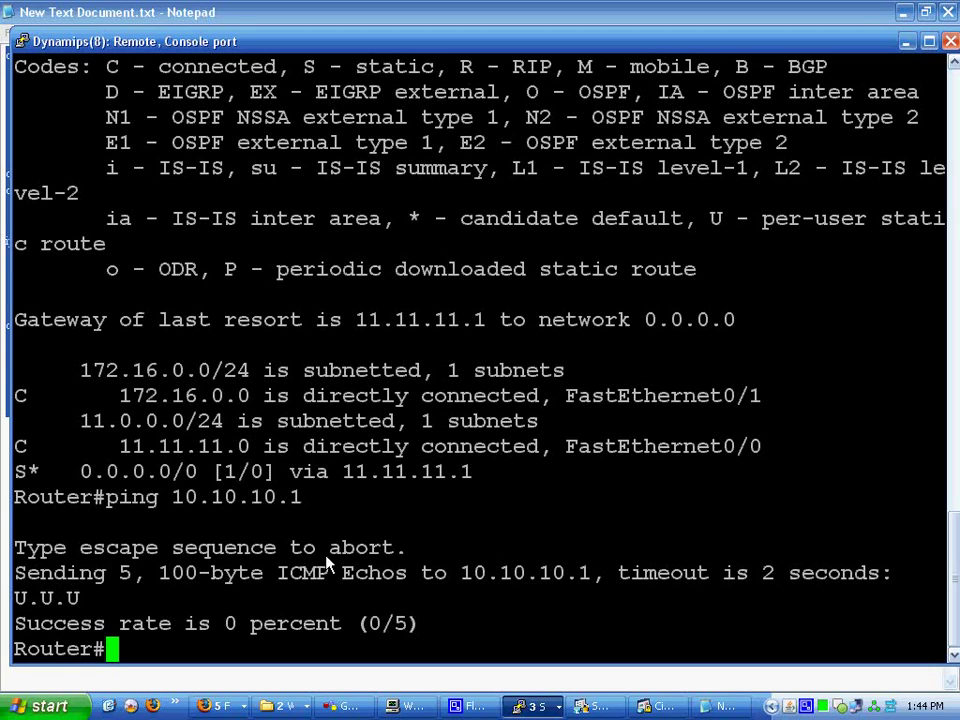
text(conf t)
key(Return)
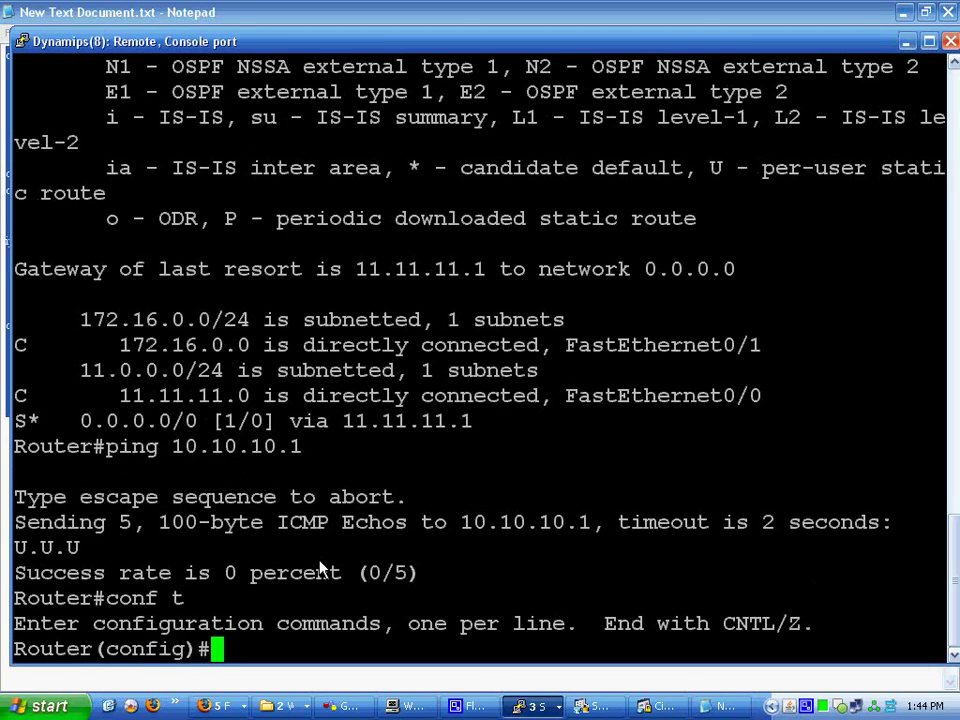
right_click(278, 650)
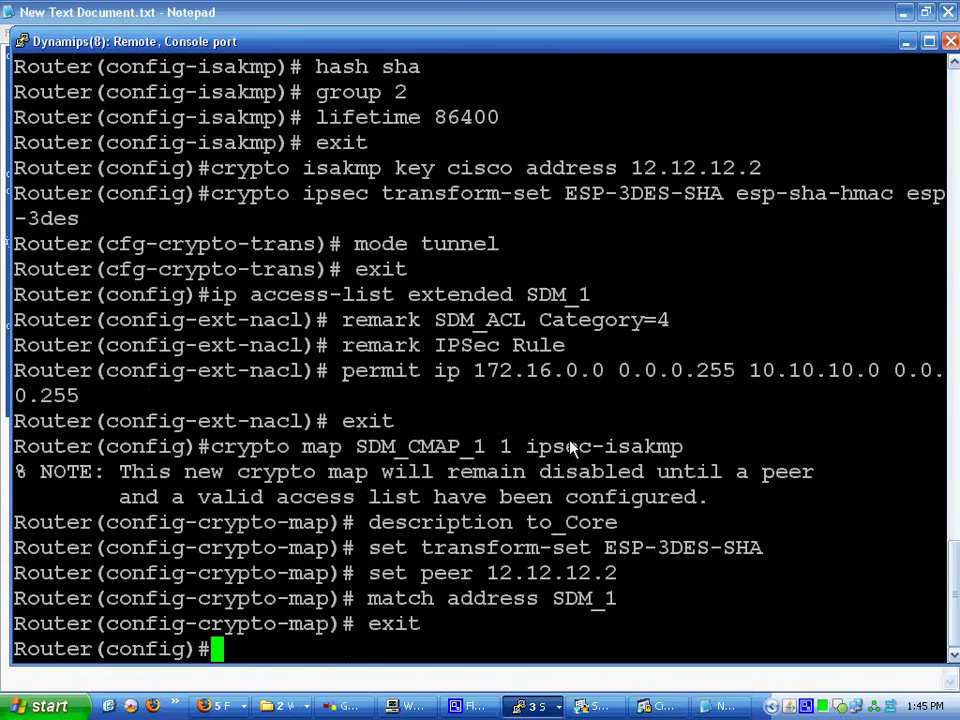
Apply crypto map SDM_CMAP_1 to interface fa0/0 so ISAKMP turns ON
text(int)
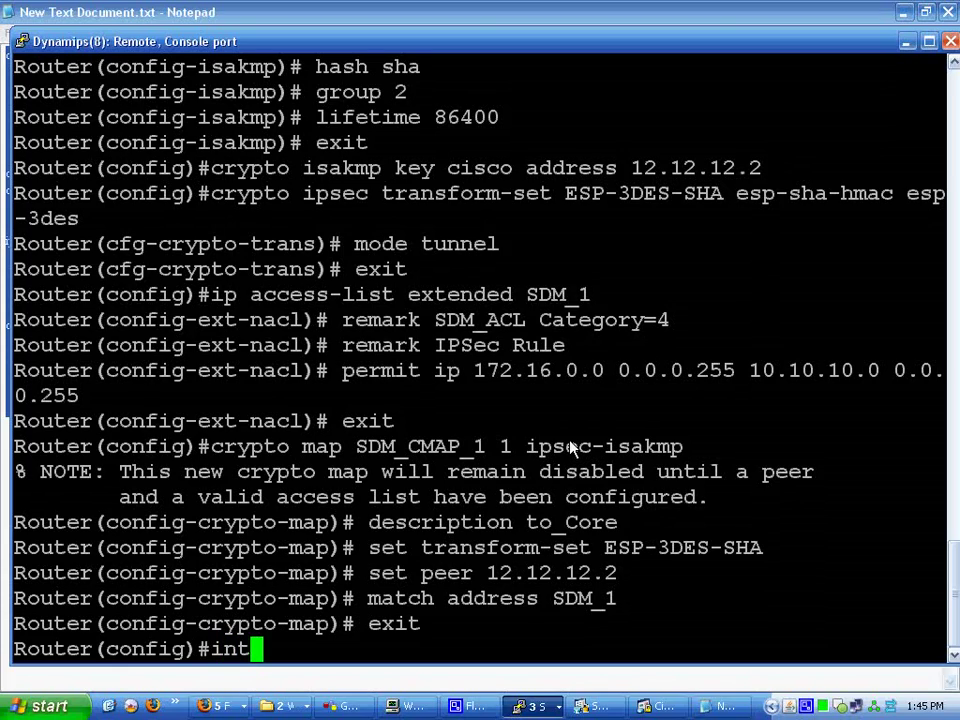
text( fa0/0)
key(Return)
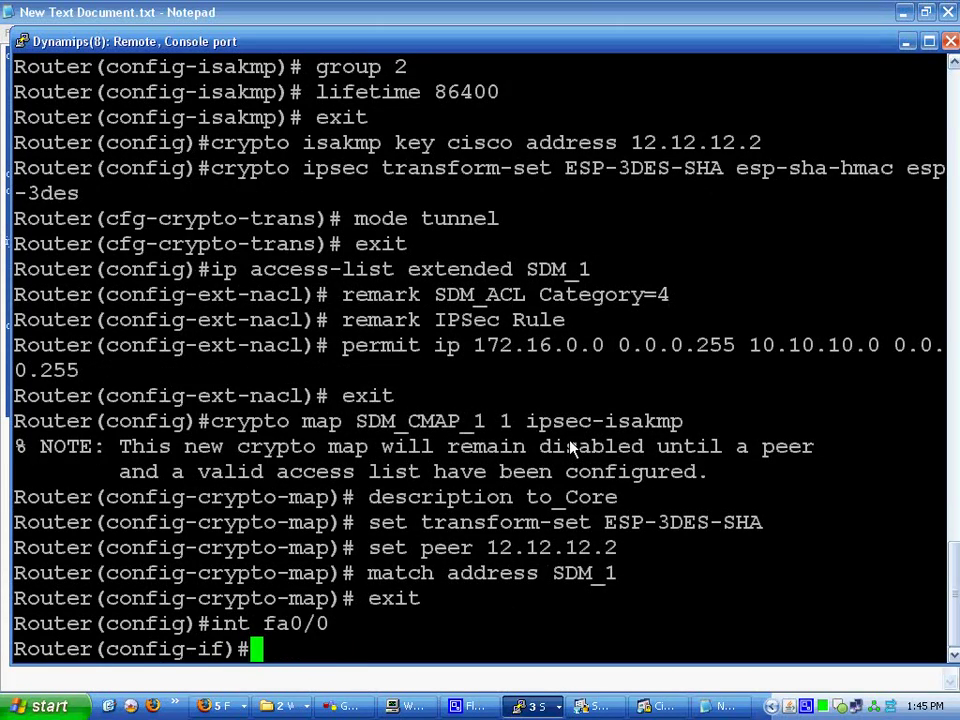
text(cry)
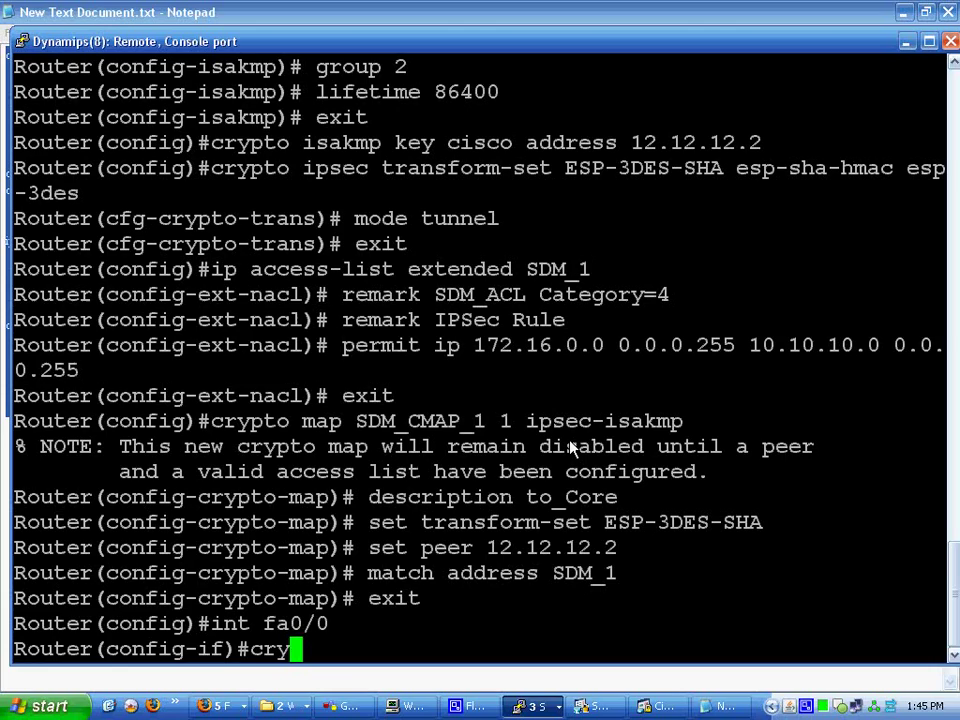
text(top)
key(BackSpace)
text(map ?)
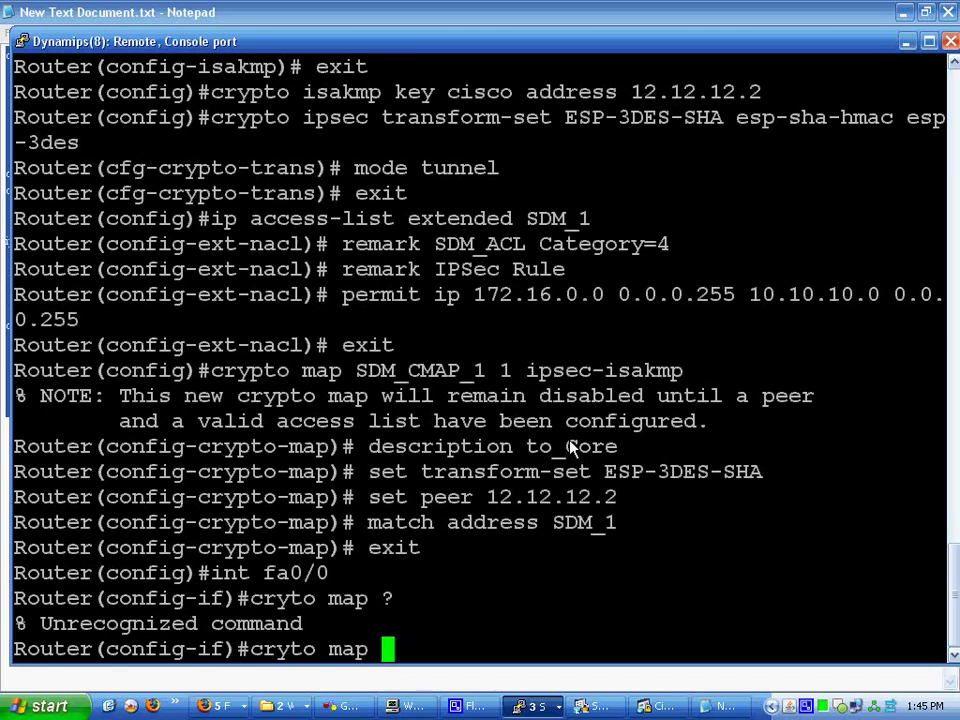
key(BackSpace)
key(BackSpace)
key(BackSpace)
key(BackSpace)
key(BackSpace)
key(BackSpace)
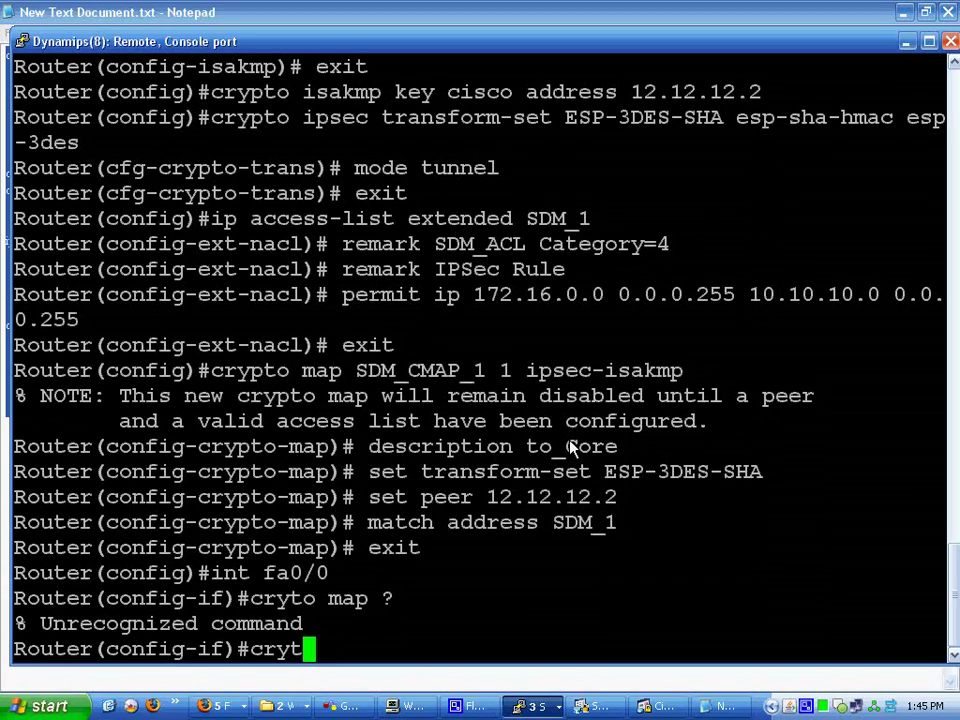
key(BackSpace)
text(pr)
key(BackSpace)
text(to map )
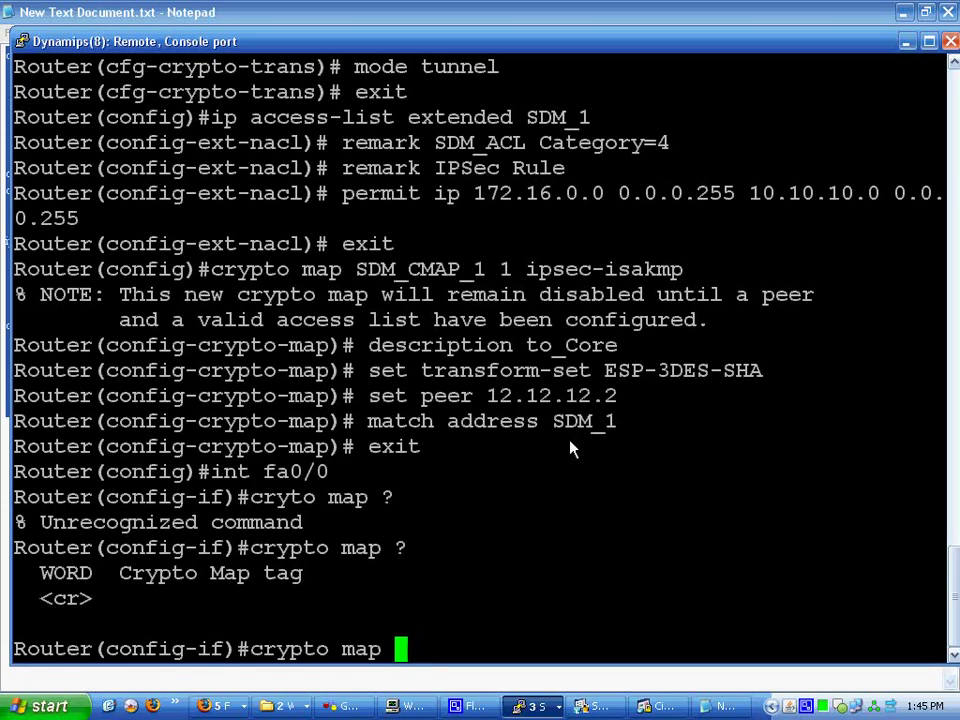
text(?SDM_)
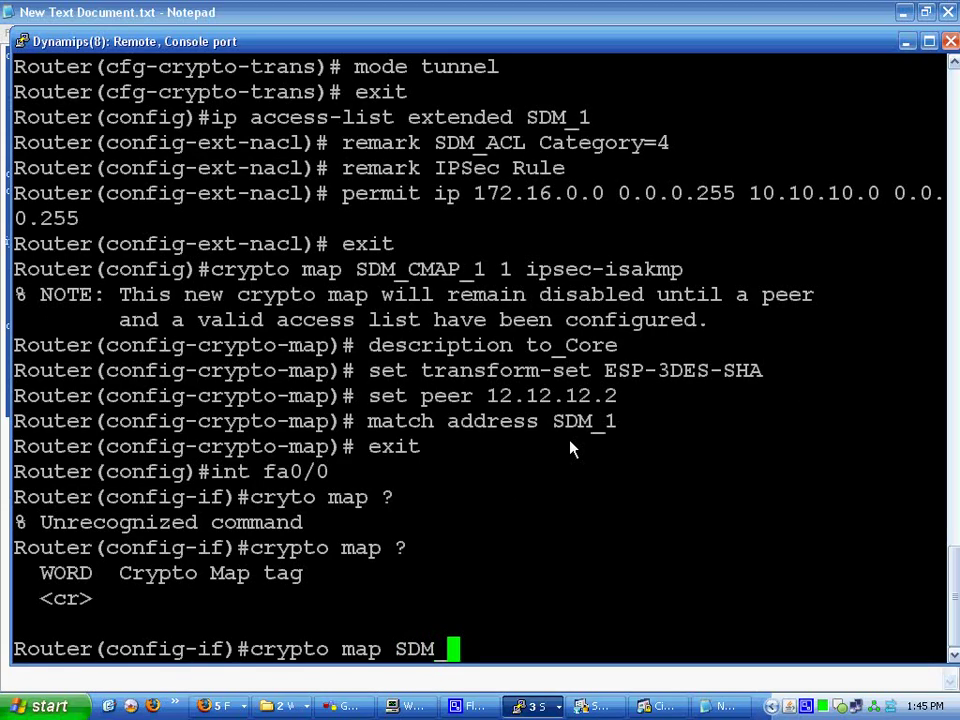
text(S)
text(M)
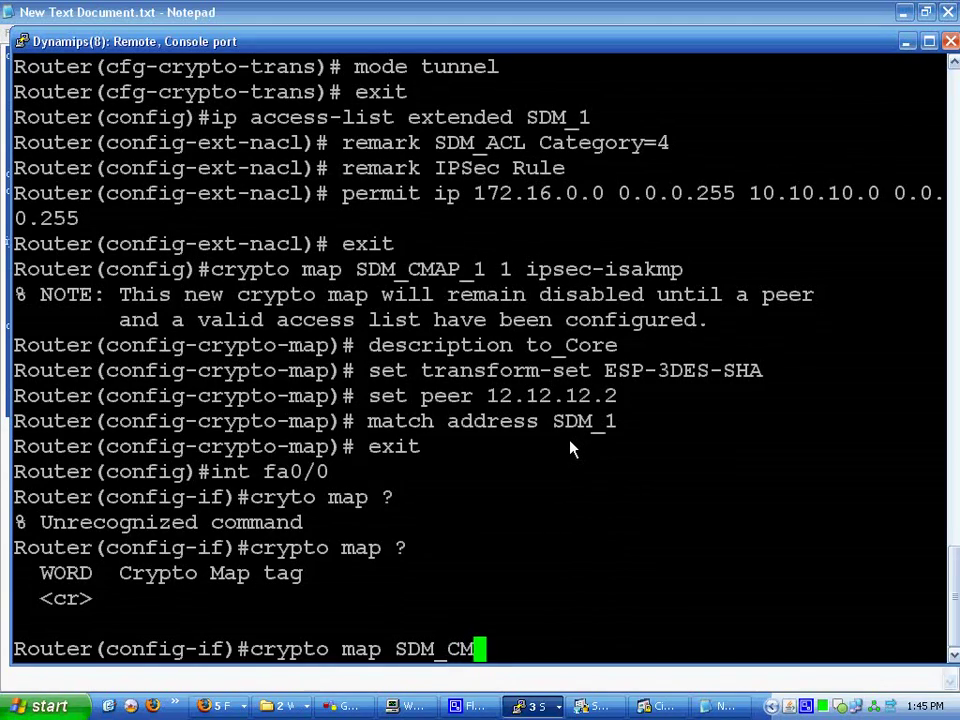
text(AP_1)
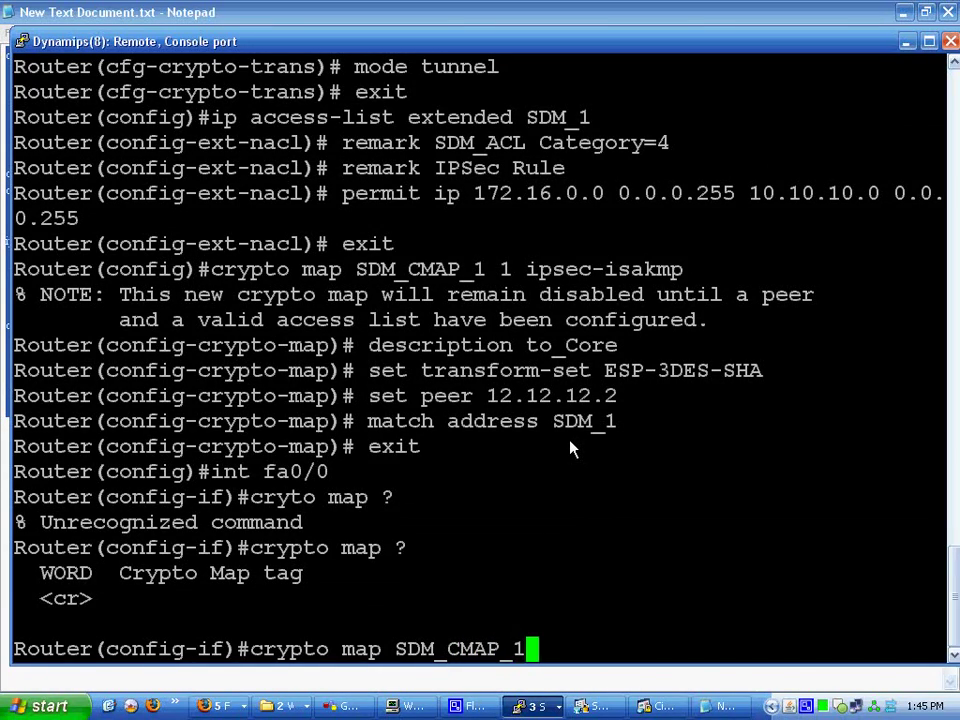
key(BackSpace)
key(Return)
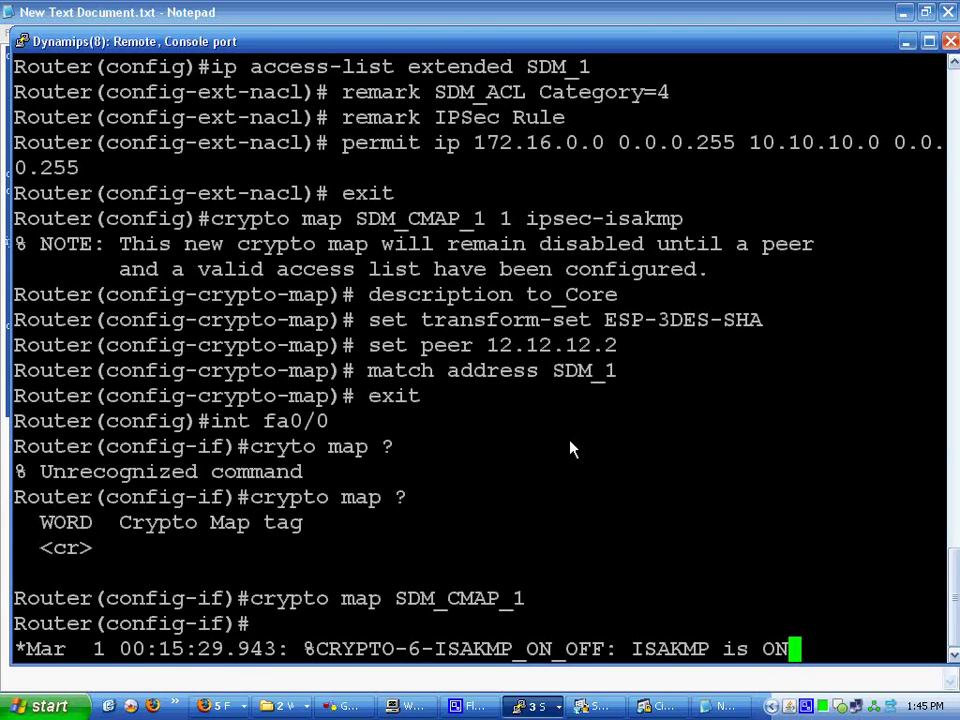
Run the SDM tunnel test for peer 11.11.11.2 and review the detailed check results showing it Down
key(Return)
key(Return)
key(Return)
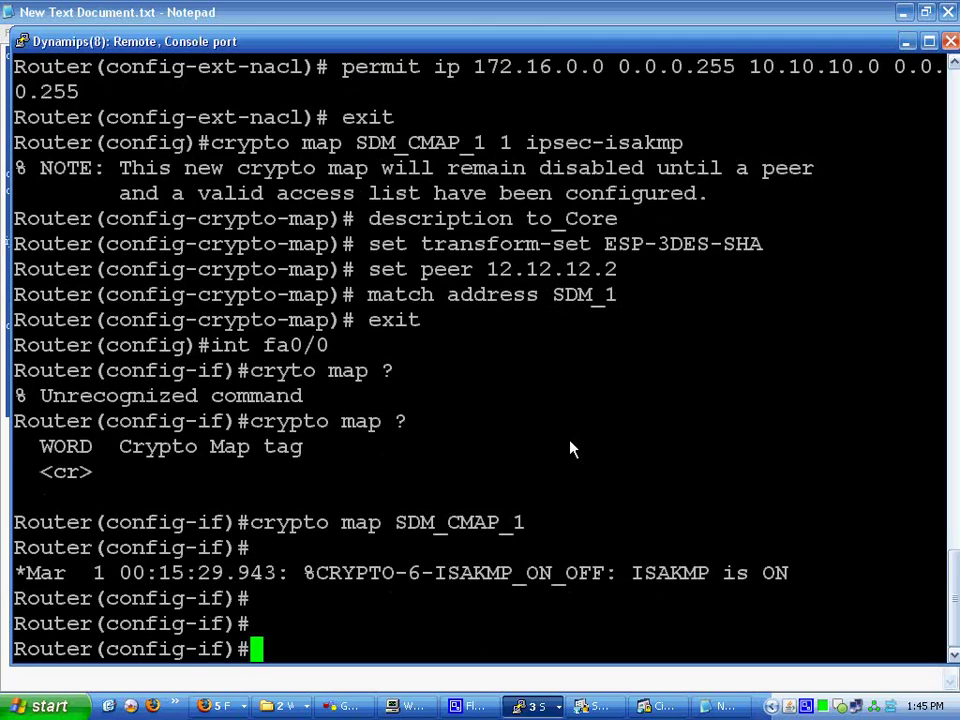
right_click(806, 706)
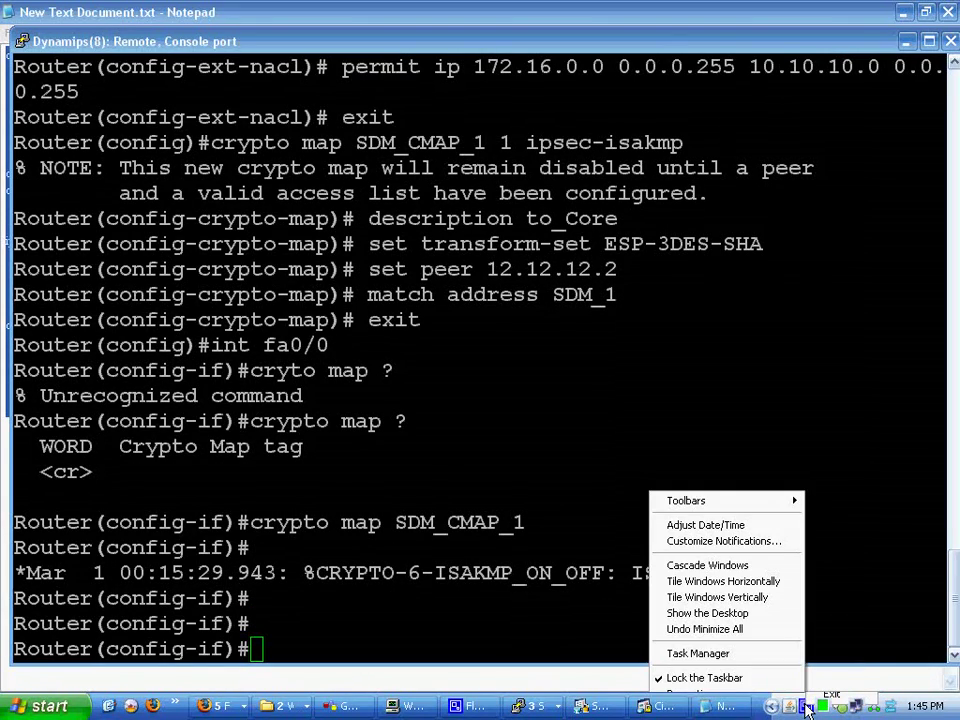
click(808, 708)
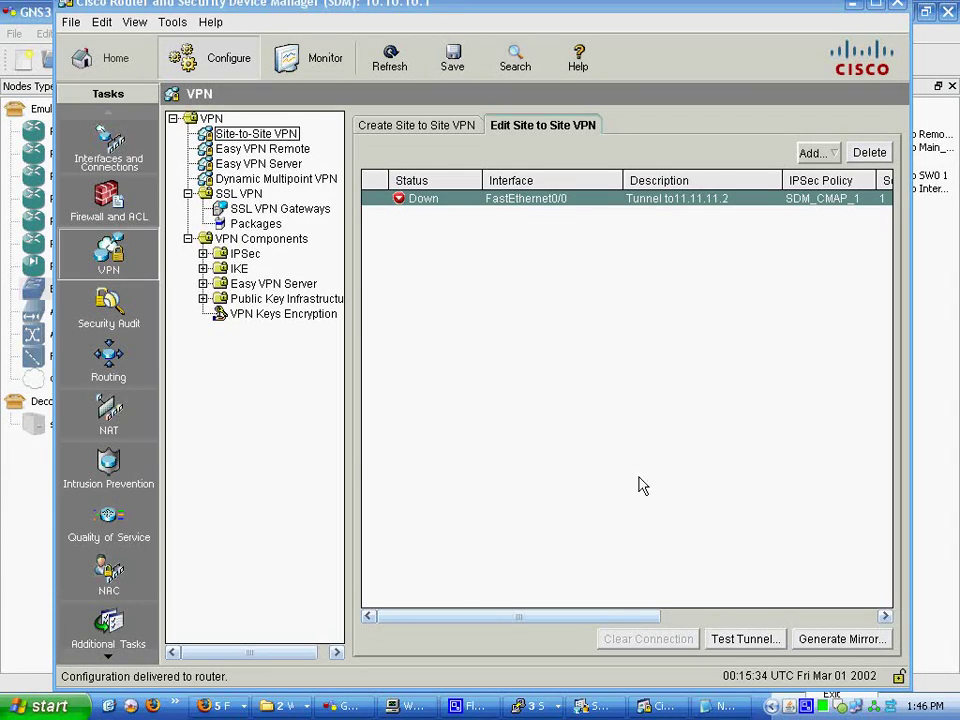
click(745, 639)
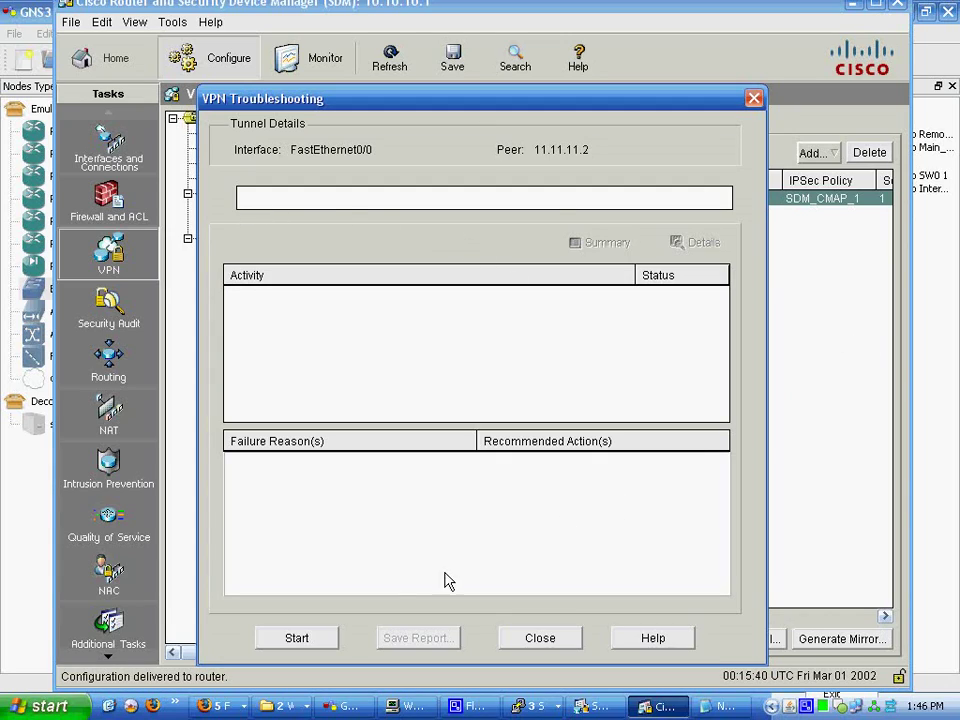
click(322, 636)
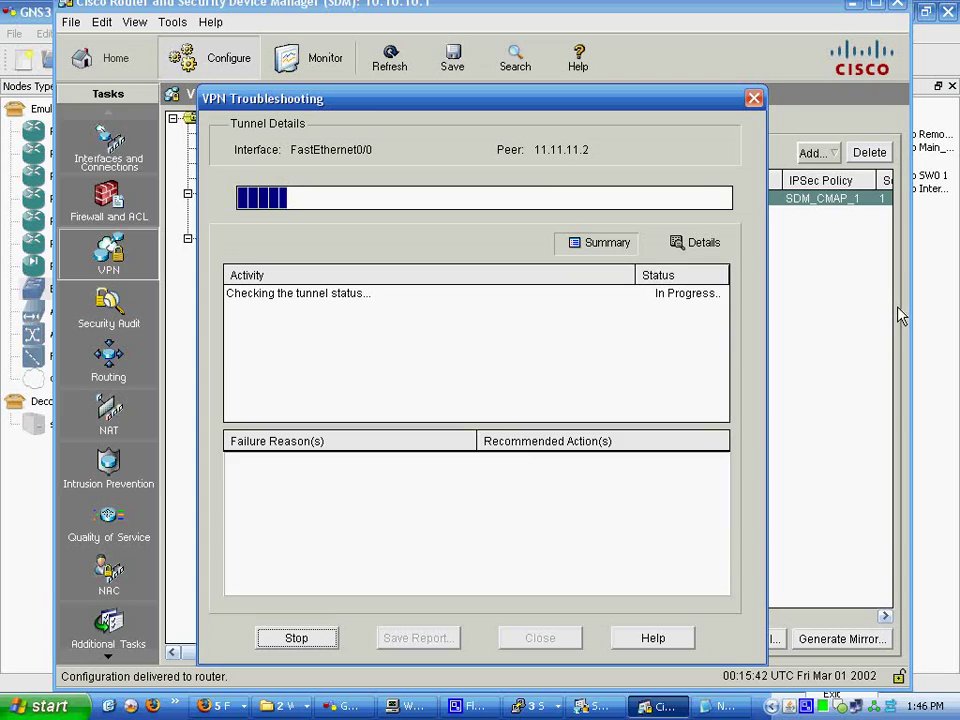
click(692, 244)
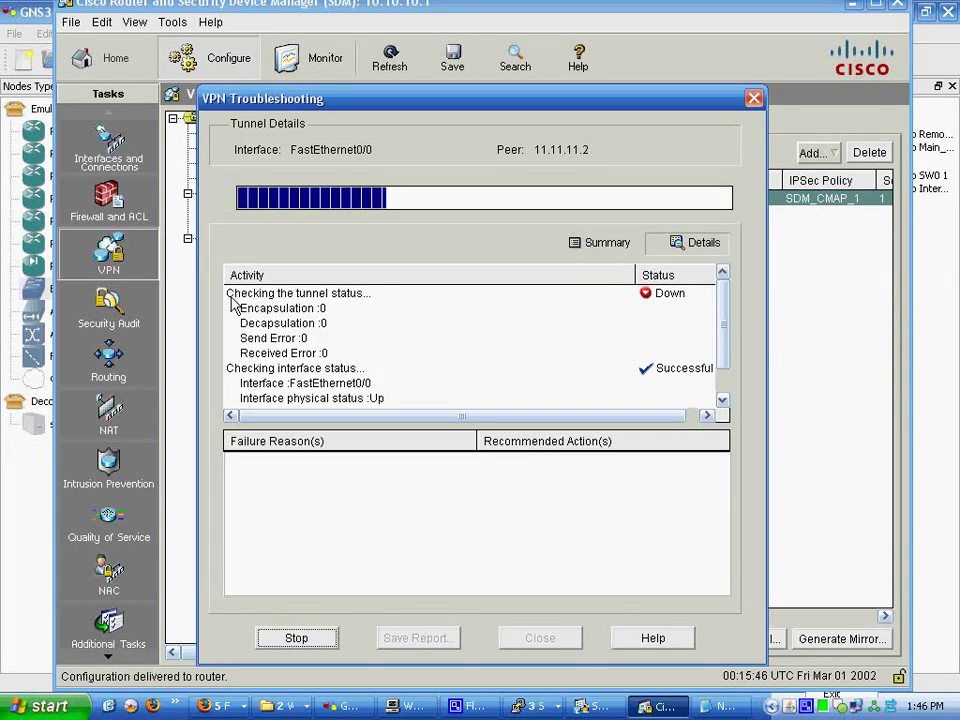
click(724, 303)
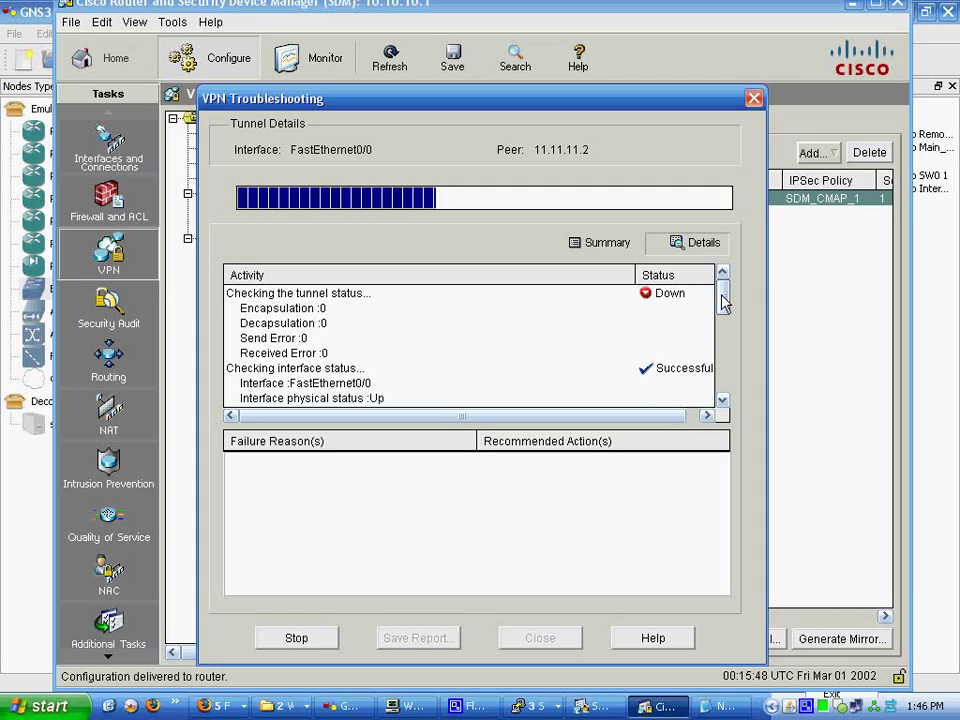
drag(724, 303, 722, 397)
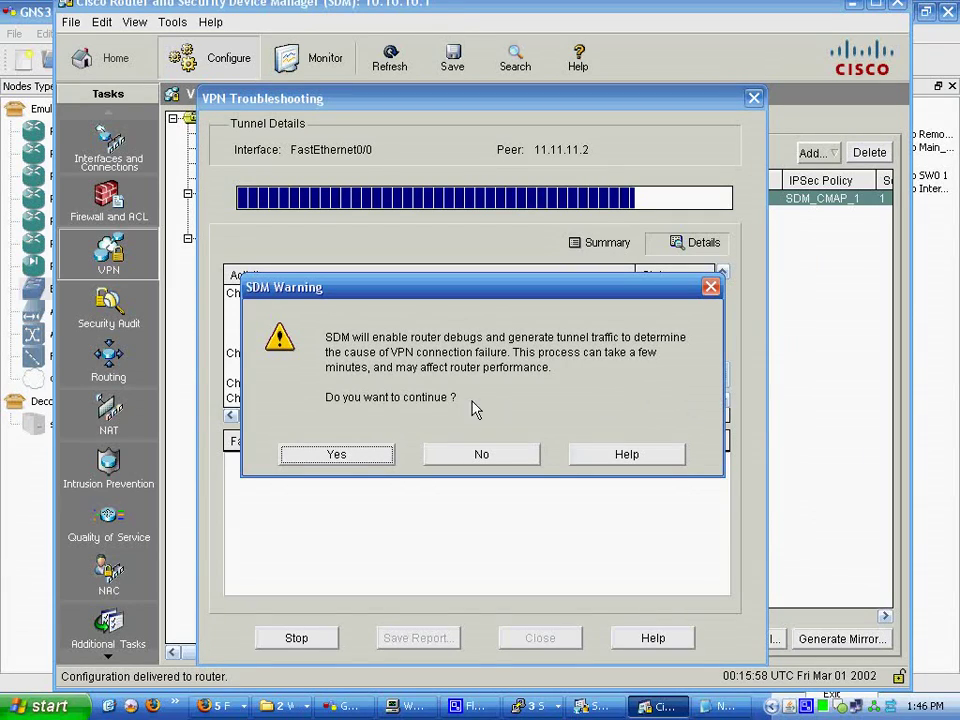
Allow router debugging and continue the test with generated traffic to host 172.16.0.1
drag(518, 299, 544, 368)
click(360, 535)
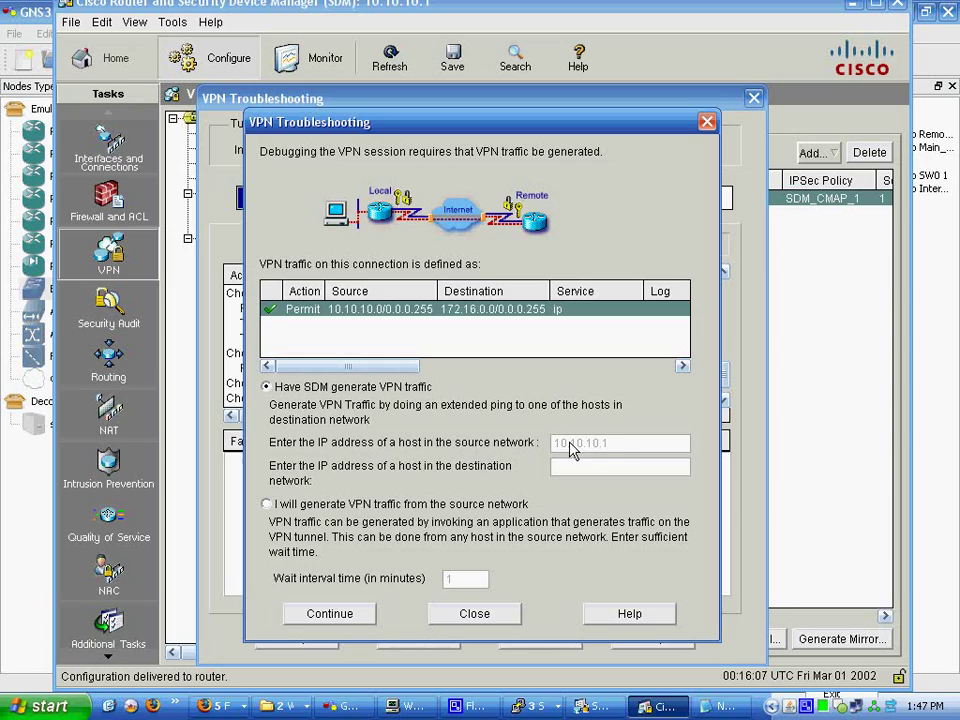
click(628, 466)
text(172.16.)
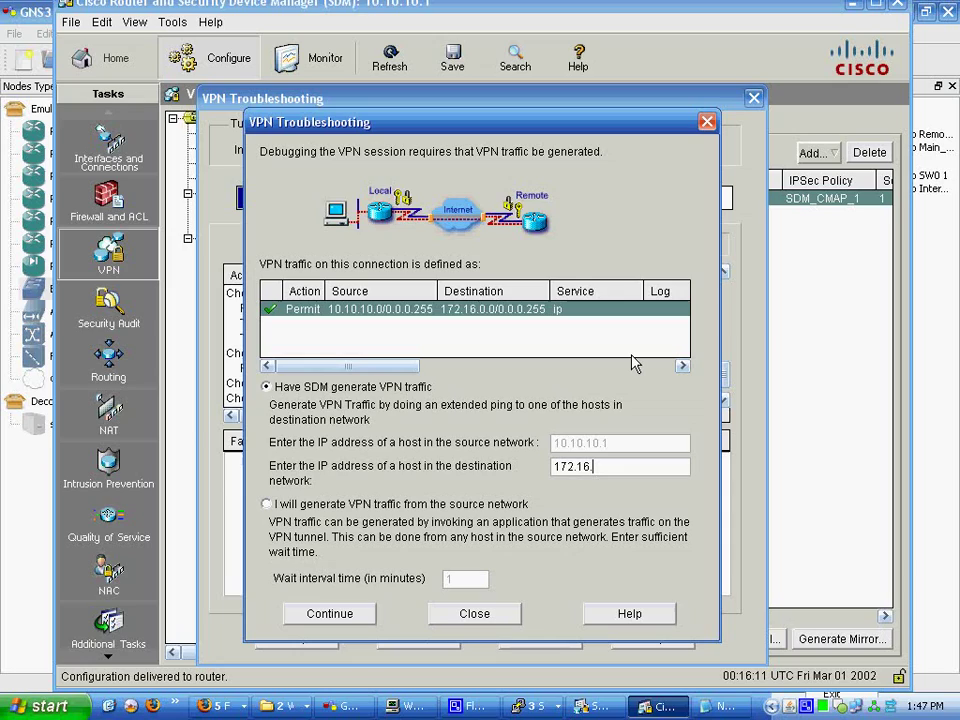
text(0.1)
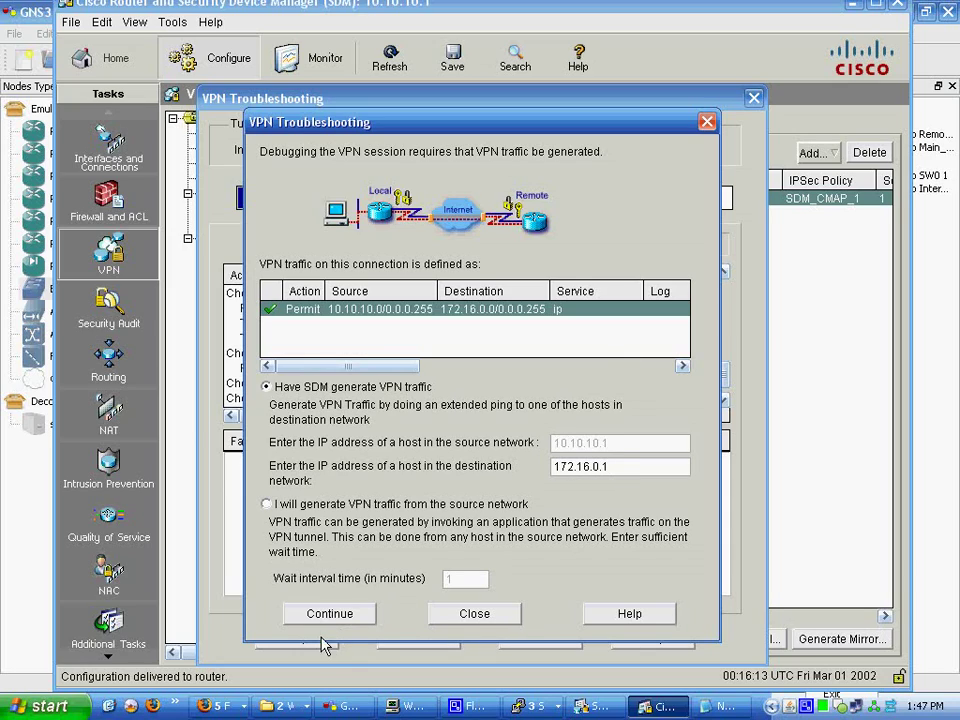
click(326, 614)
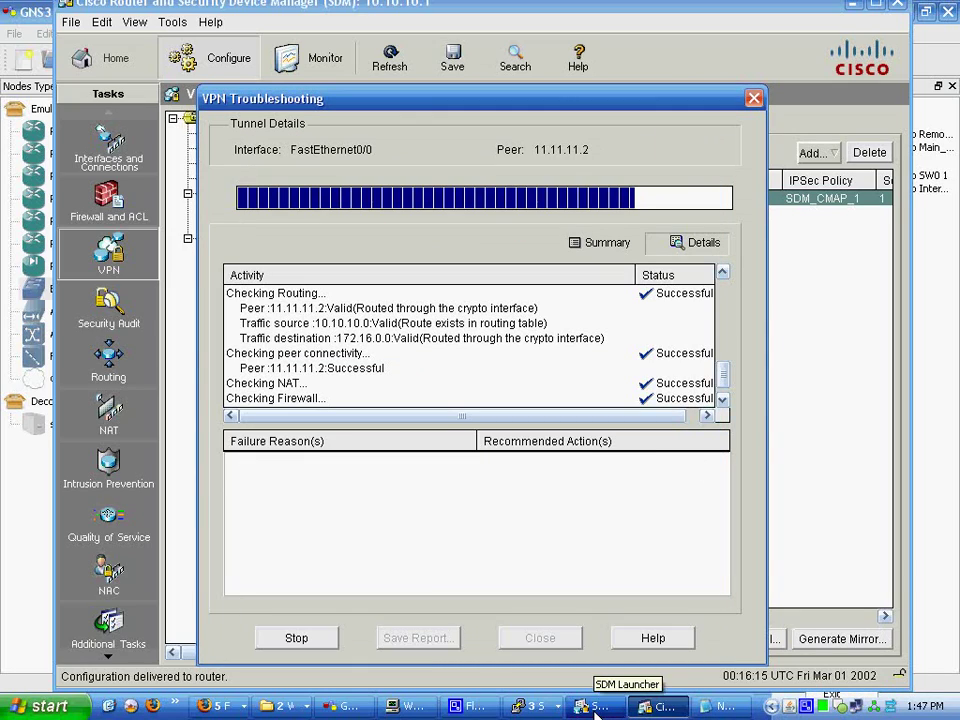
Position the Main_Core console to watch ISAKMP and IPSec debug output during negotiation
click(535, 706)
click(595, 636)
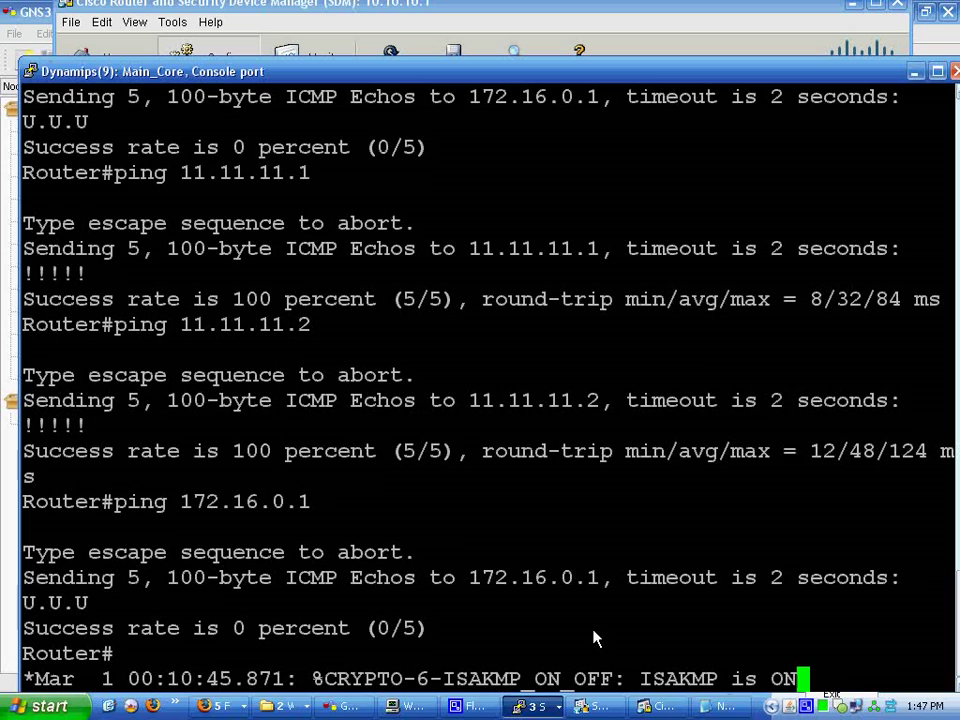
drag(603, 85, 590, 28)
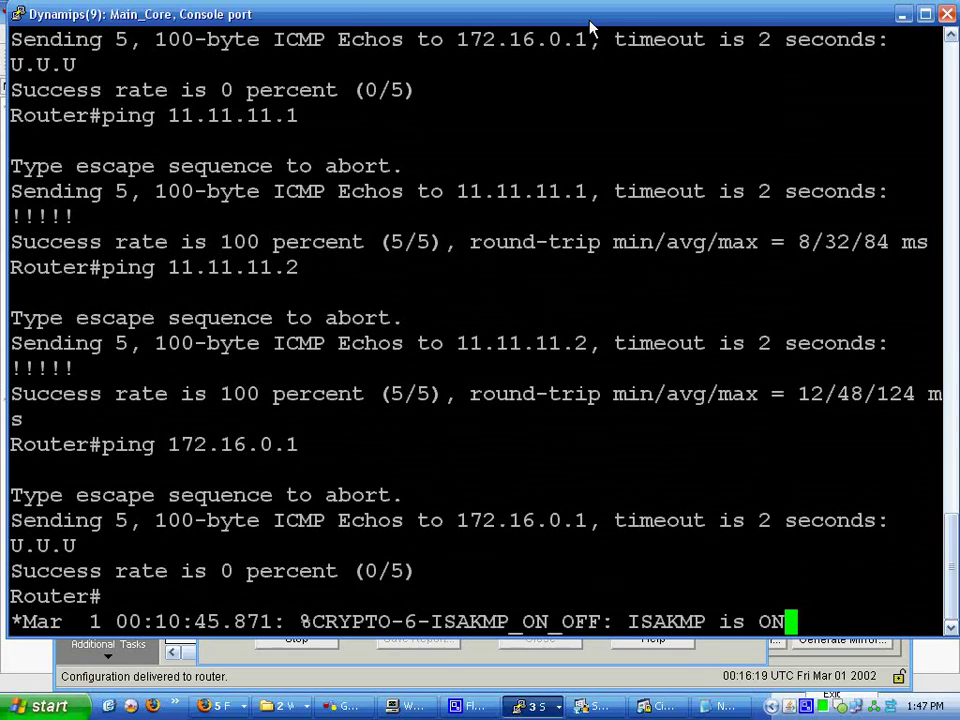
key(Return)
key(Return)
key(Return)
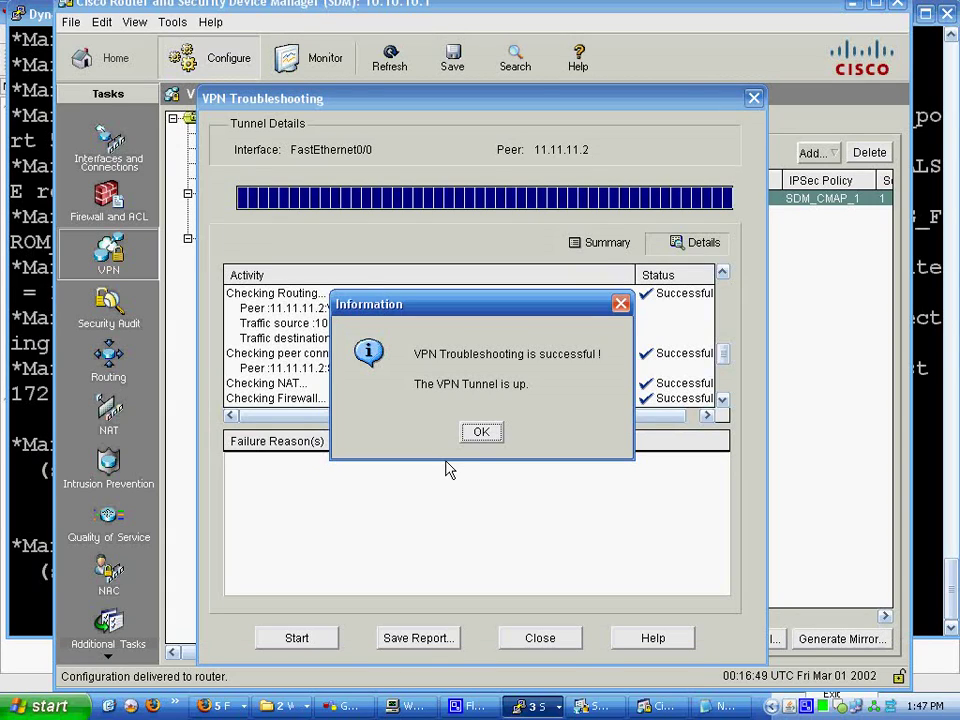
Dismiss the success message, confirm the 11.11.11.2 tunnel shows Up, and close troubleshooting
click(481, 437)
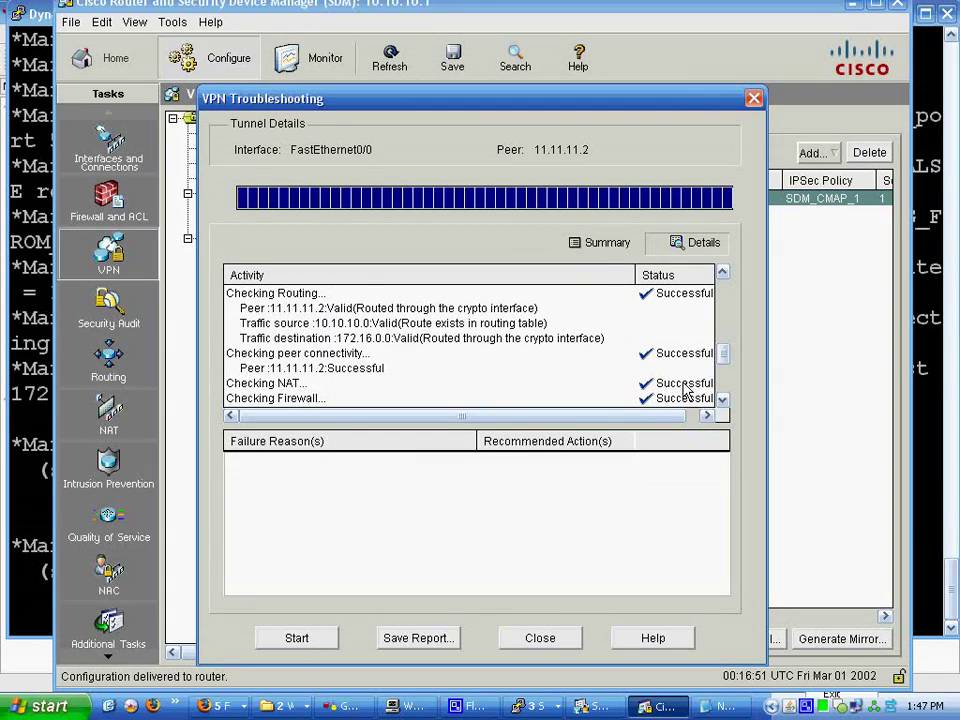
drag(720, 360, 728, 395)
click(725, 398)
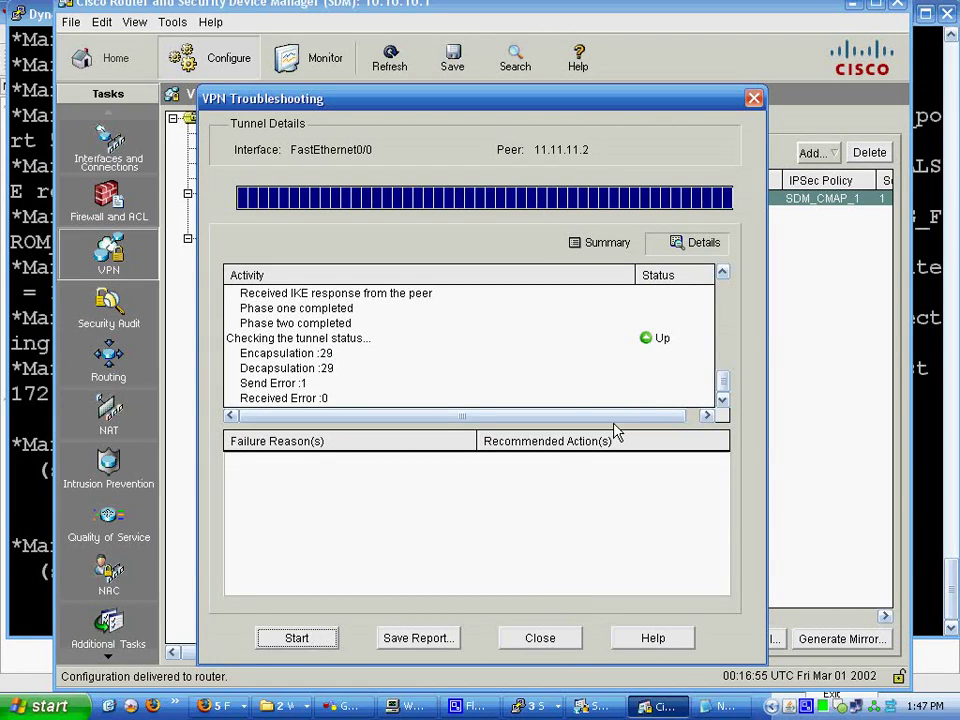
click(514, 637)
click(542, 640)
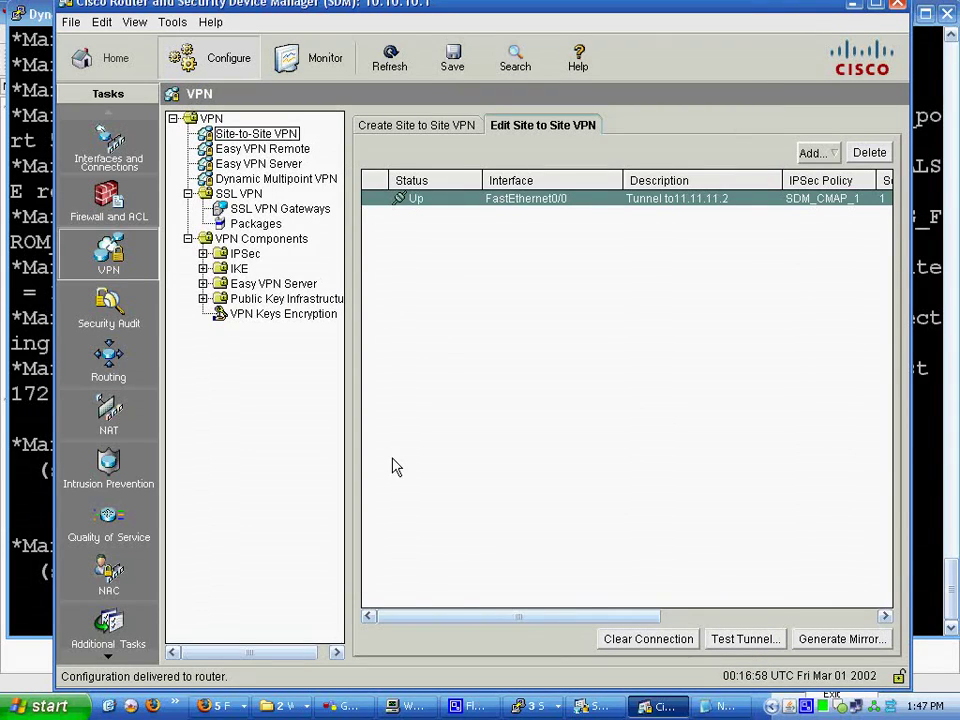
key(alt+Tab)
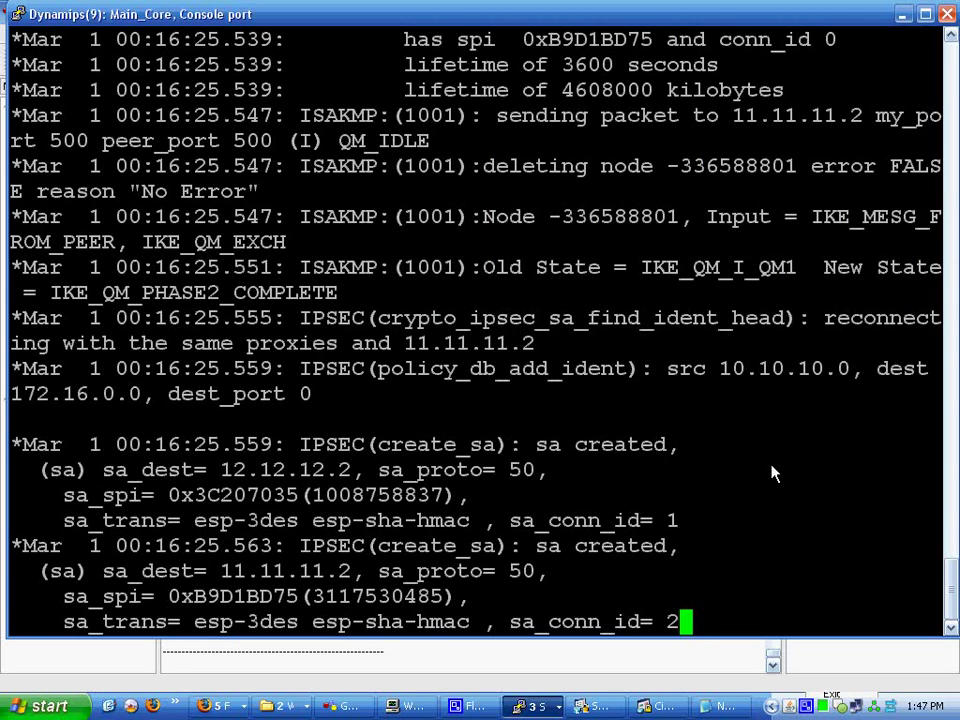
Start an interactive ping on Main_Core and dismiss the leftover SDM success message
key(Return)
key(Return)
key(Return)
key(Return)
text(ping)
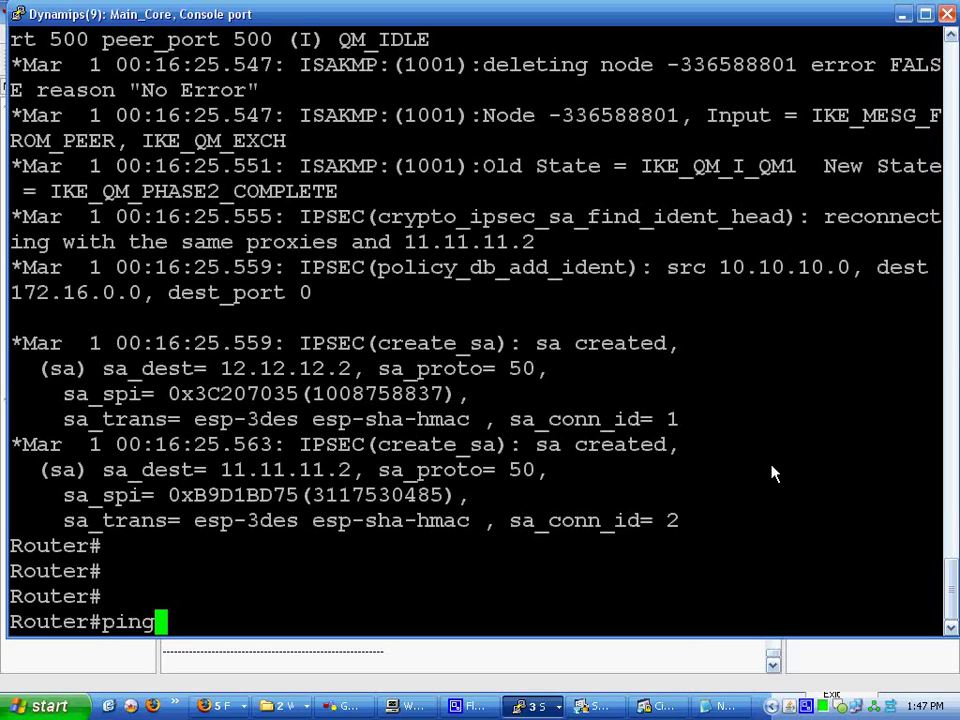
key(Return)
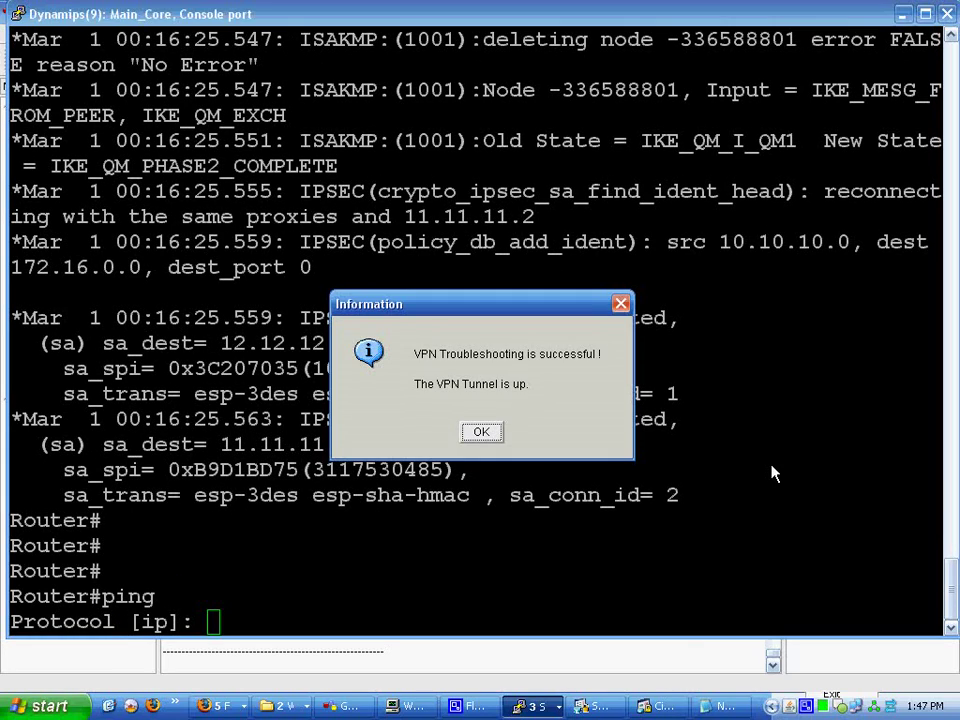
click(482, 432)
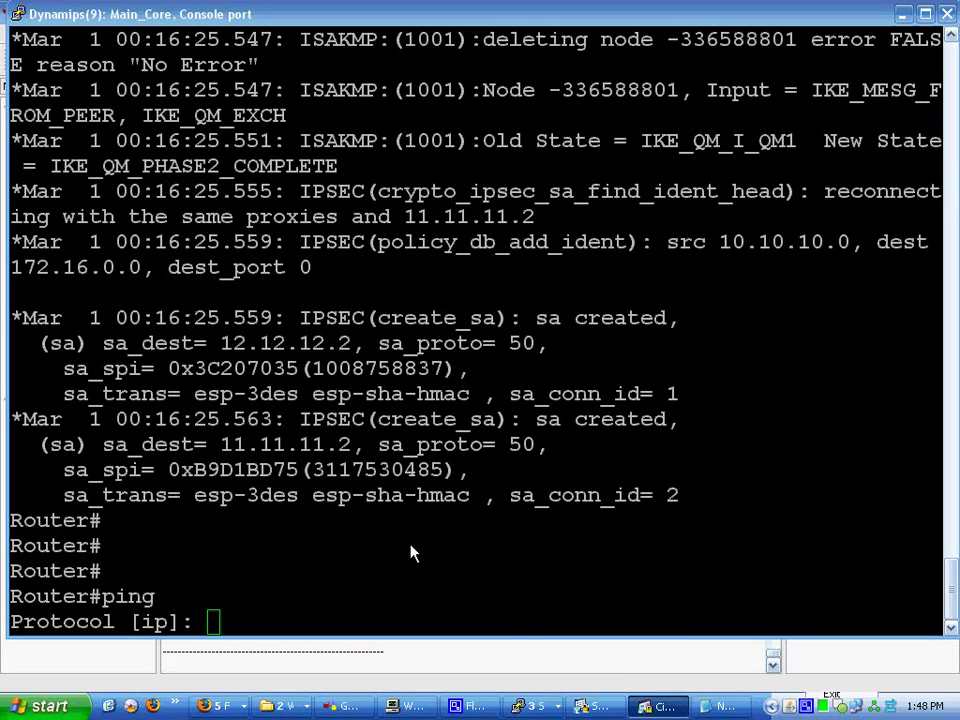
click(316, 604)
Ping 172.16.0.1 with extended commands sourced from 10.10.10.1, succeeding 5/5
key(Return)
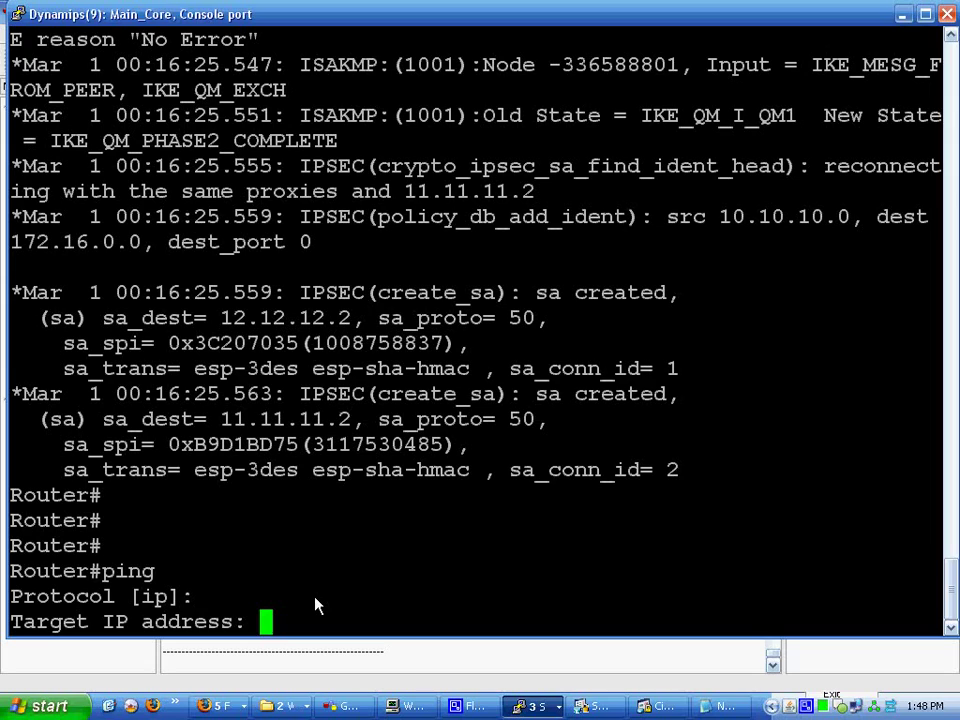
text(172.16.0)
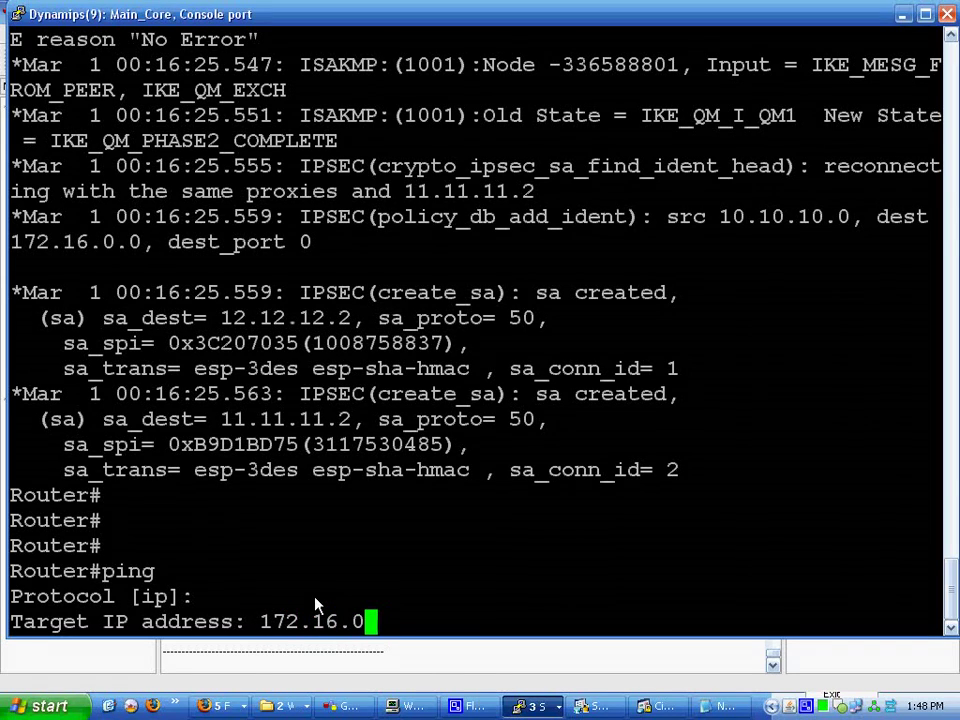
text(.1)
key(Return)
key(Return)
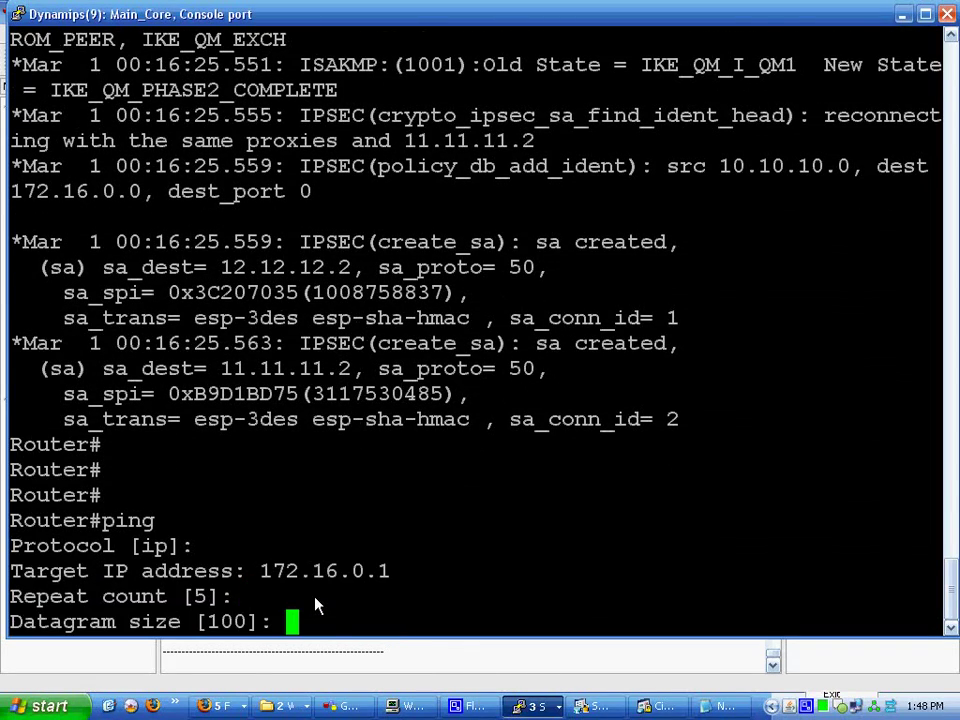
key(Return)
key(Return)
text(y)
key(Return)
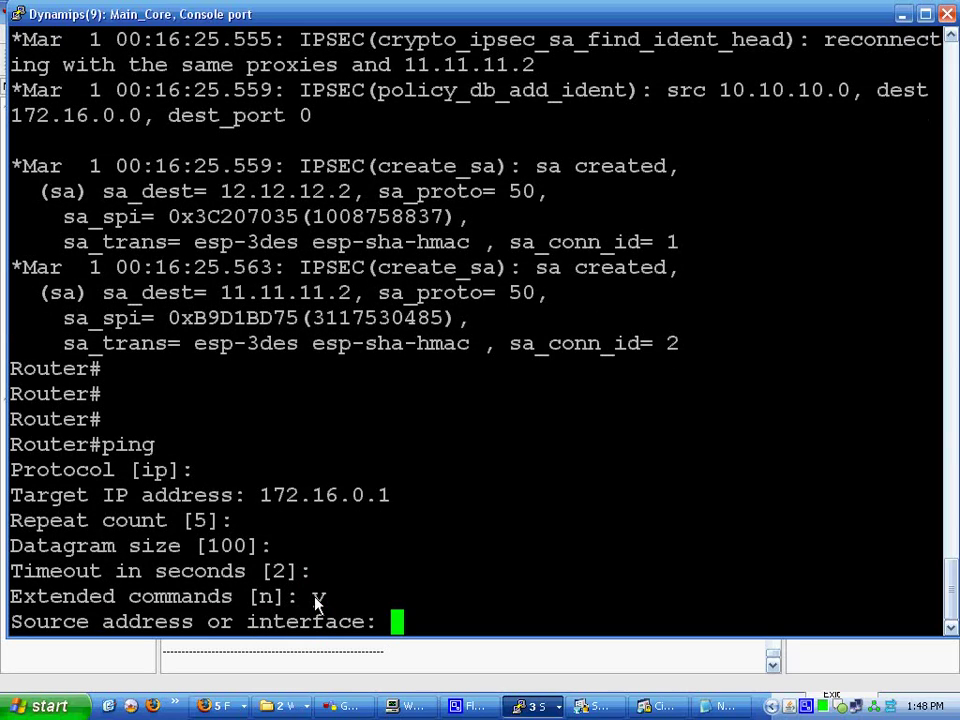
text(10)
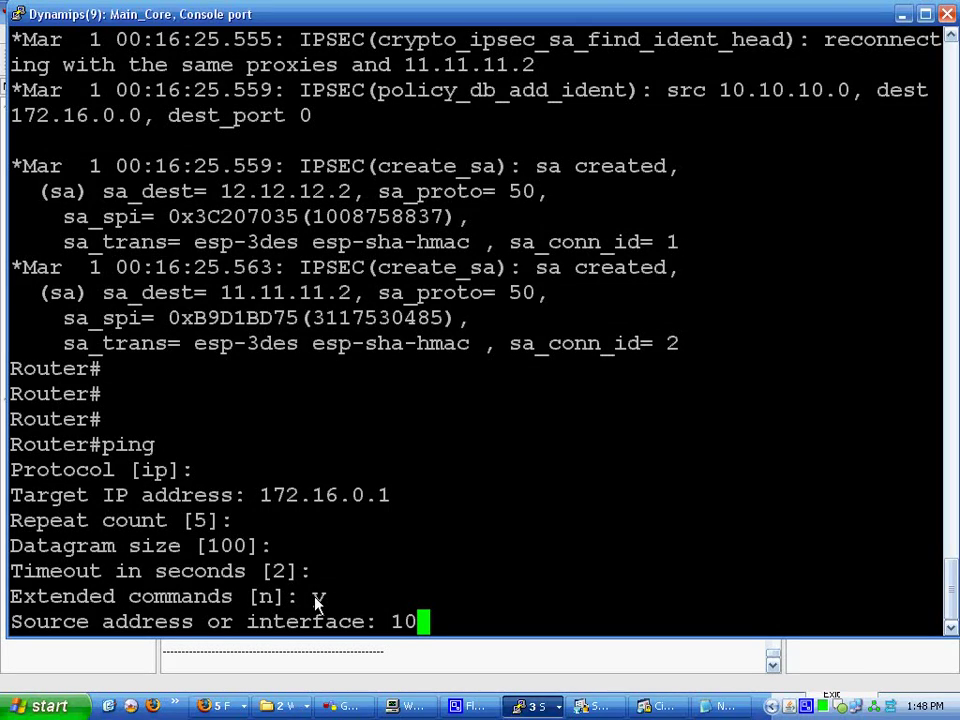
text(.10.)
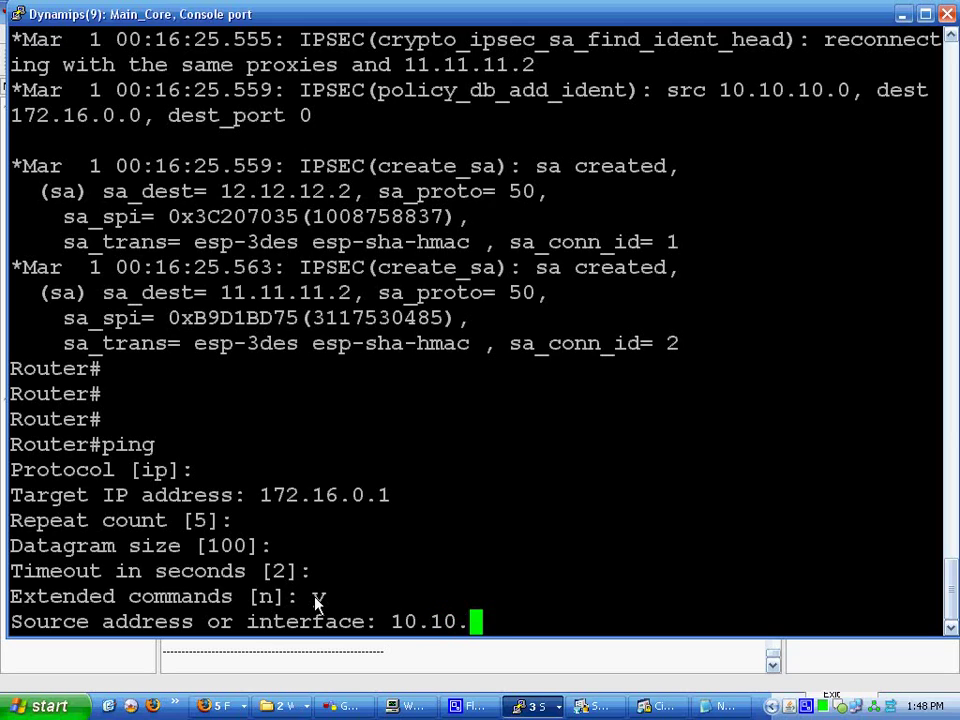
text(10.1)
key(Return)
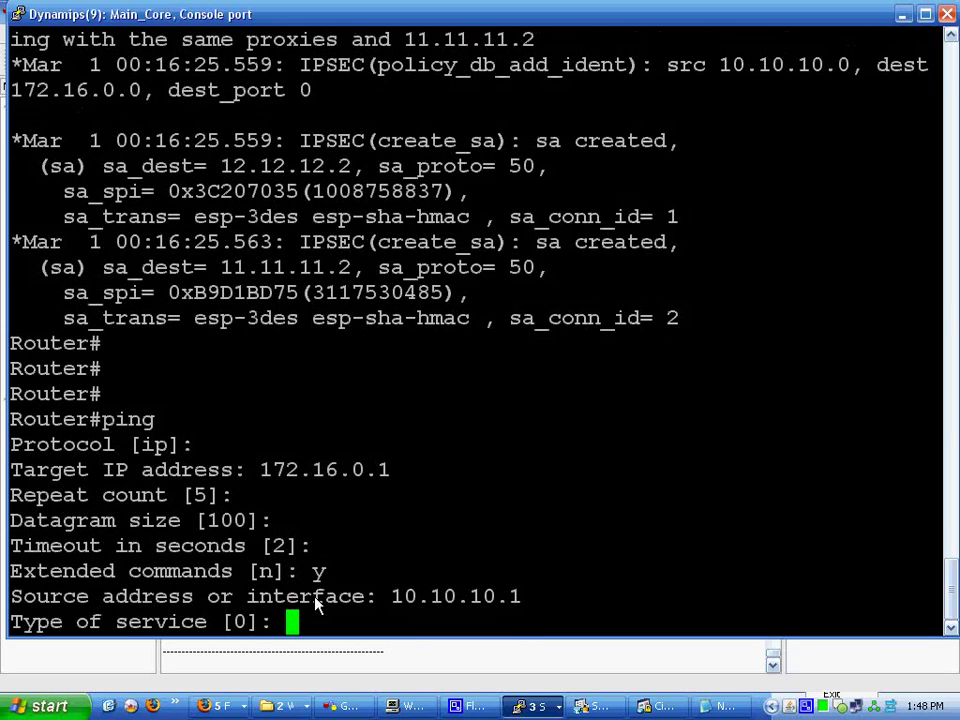
key(Return)
key(Return)
key(Return)
key(Return)
key(Return)
key(Return)
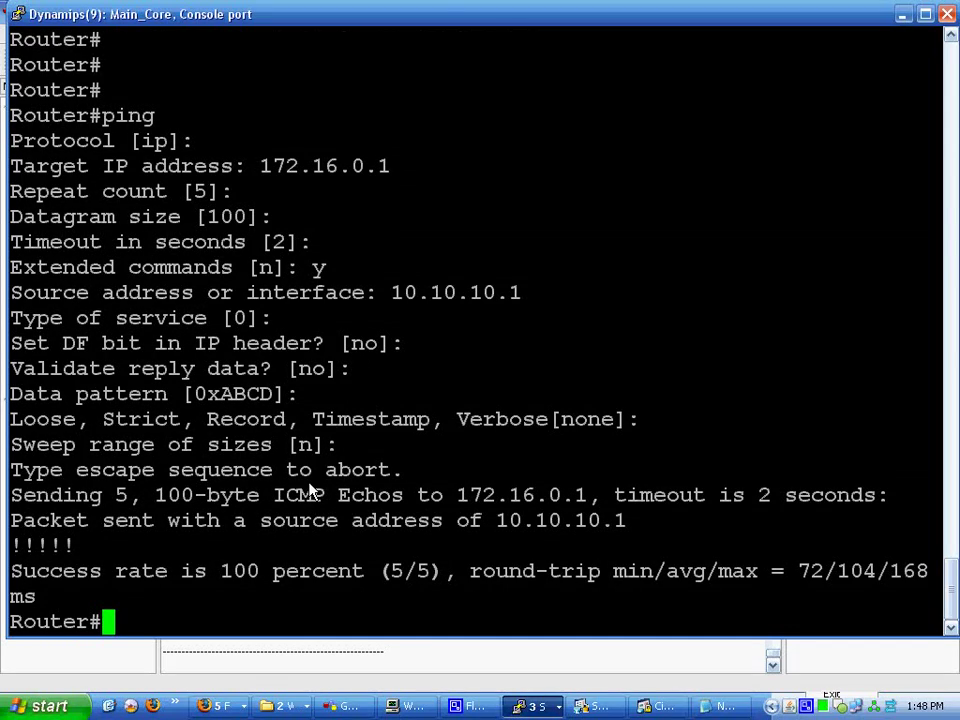
Run sh crypto ipsec sa and scroll to 34 packets encrypted/decrypted with peer 11.11.11.2
text(sh crypot isa)
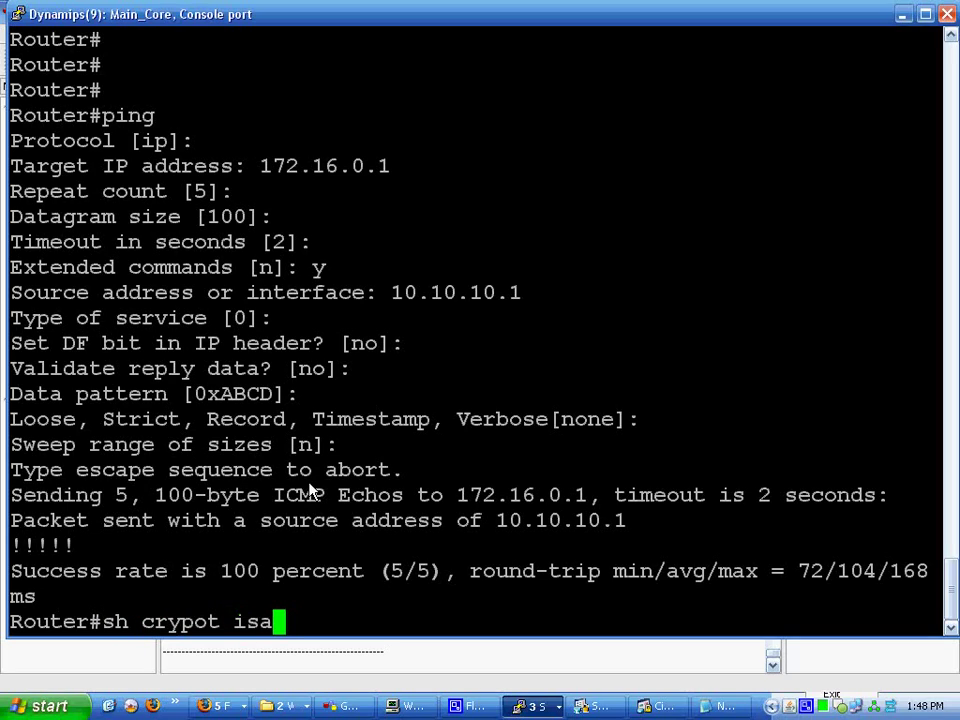
key(BackSpace)
key(BackSpace)
key(BackSpace)
key(BackSpace)
key(BackSpace)
key(BackSpace)
text(to)
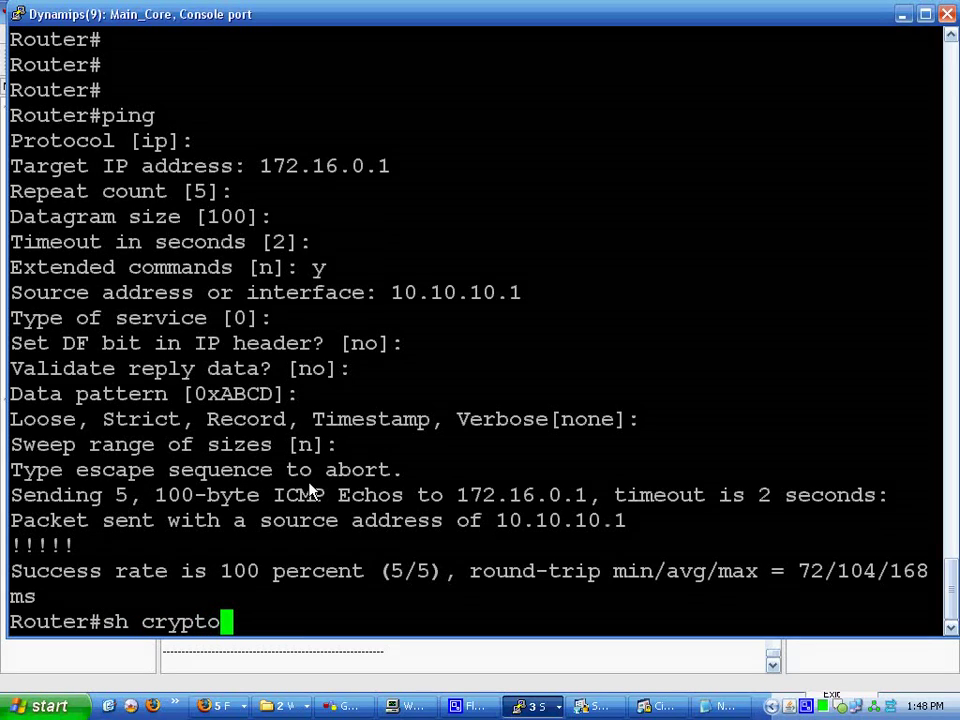
text( ipsec sa)
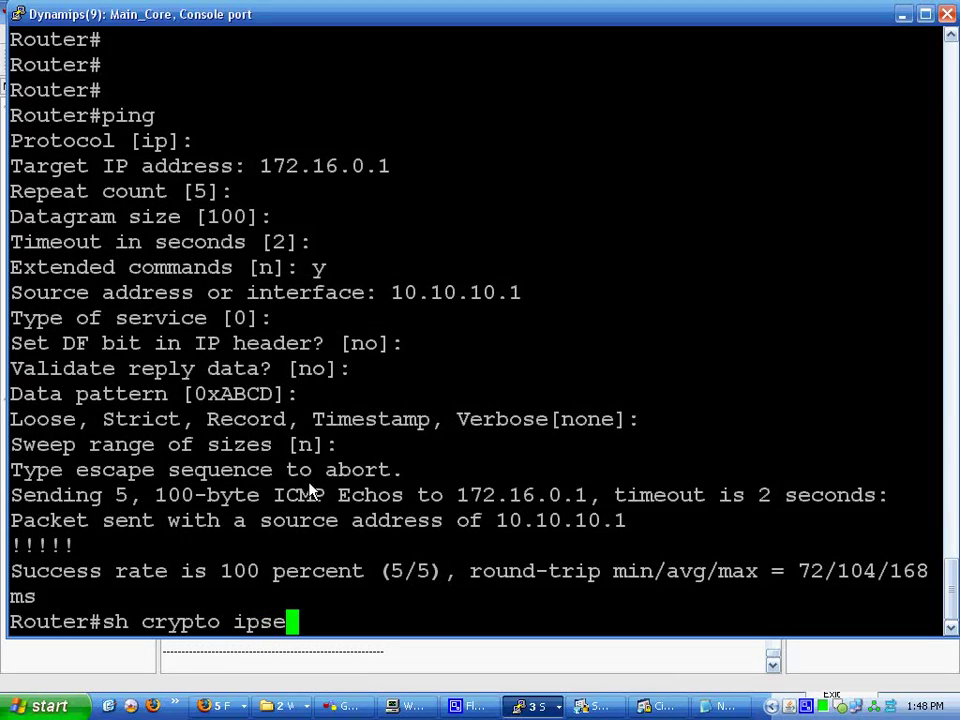
key(Return)
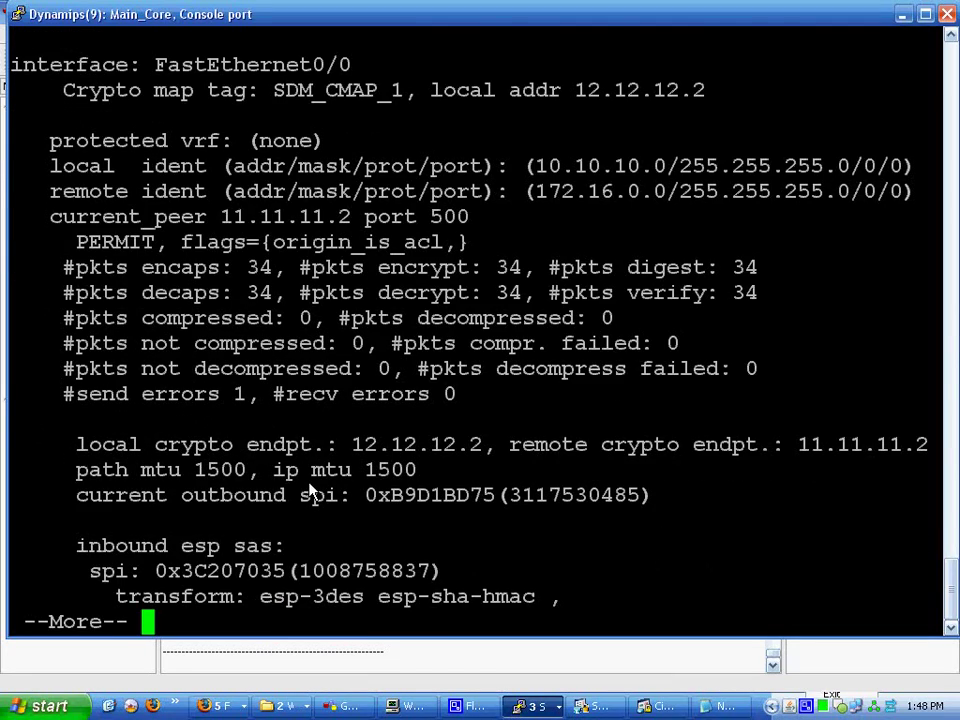
scroll(332, 317, up, 12)
scroll(332, 317, down, 12)
scroll(332, 317, up, 4)
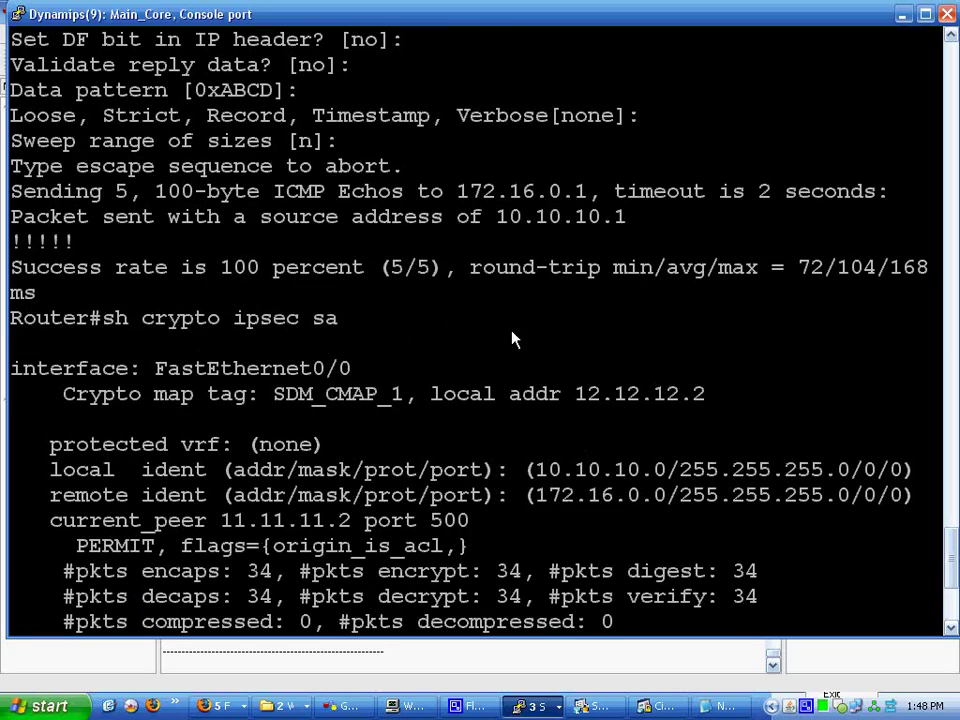
mouse_move(949, 561)
mouse_down()
mouse_move(949, 546)
mouse_move(951, 575)
mouse_up()
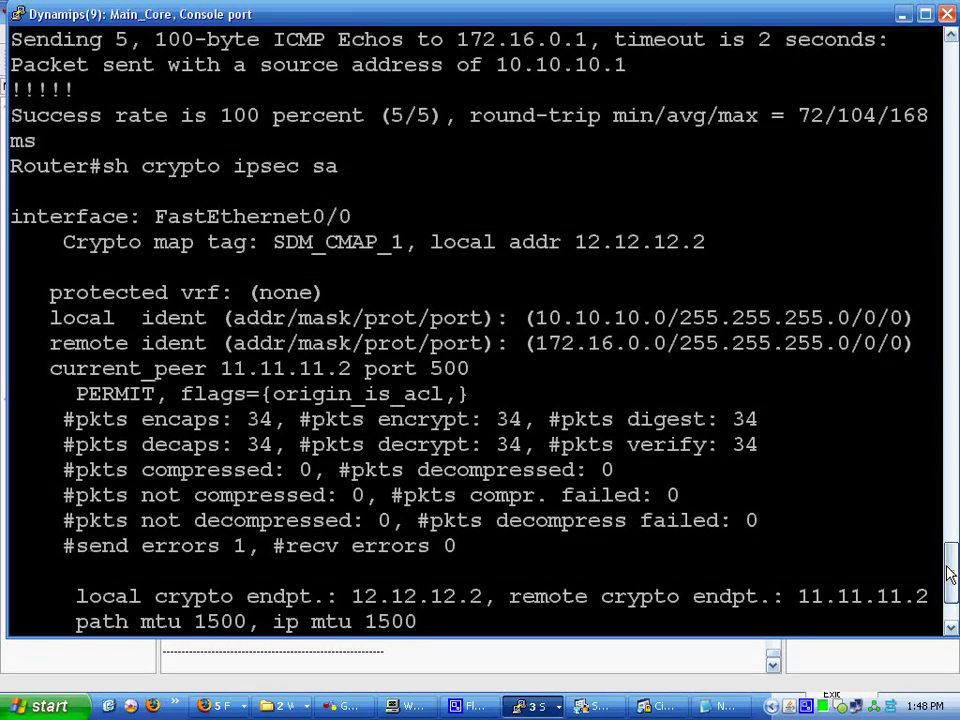
drag(951, 573, 950, 598)
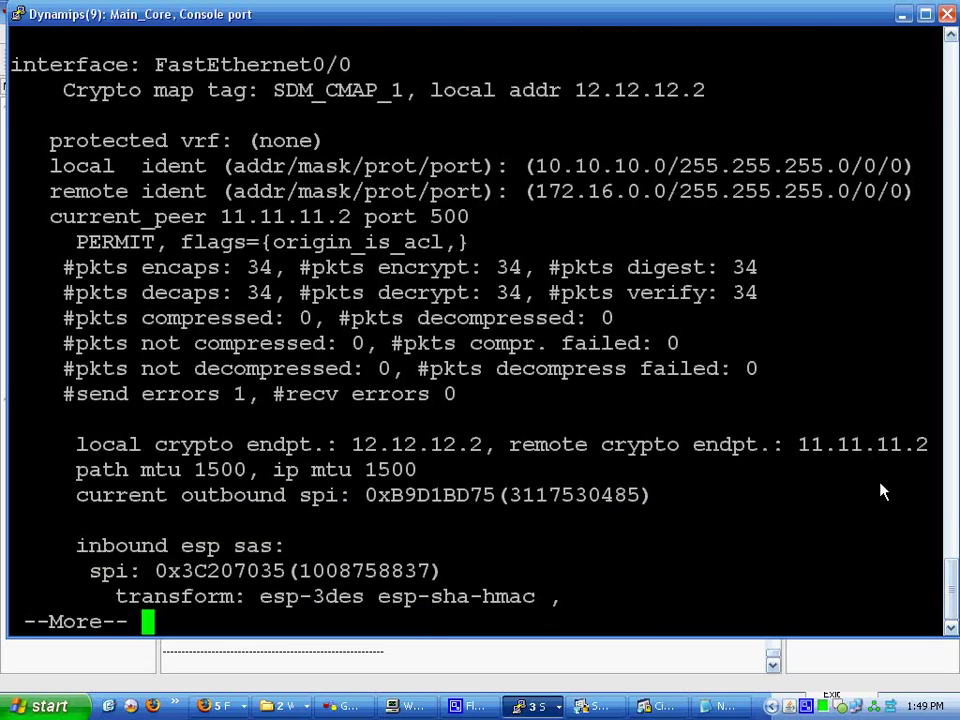
Finish the IPsec SA listing, then enter sh crypto isakmp sa, which is rejected for a typo
key(Return)
key(Return)
key(Return)
key(Return)
key(Return)
key(Return)
key(Return)
key(Return)
key(Return)
key(Return)
key(Return)
key(Return)
key(Return)
key(Return)
key(Return)
key(Return)
key(Return)
key(Return)
key(Return)
key(Return)
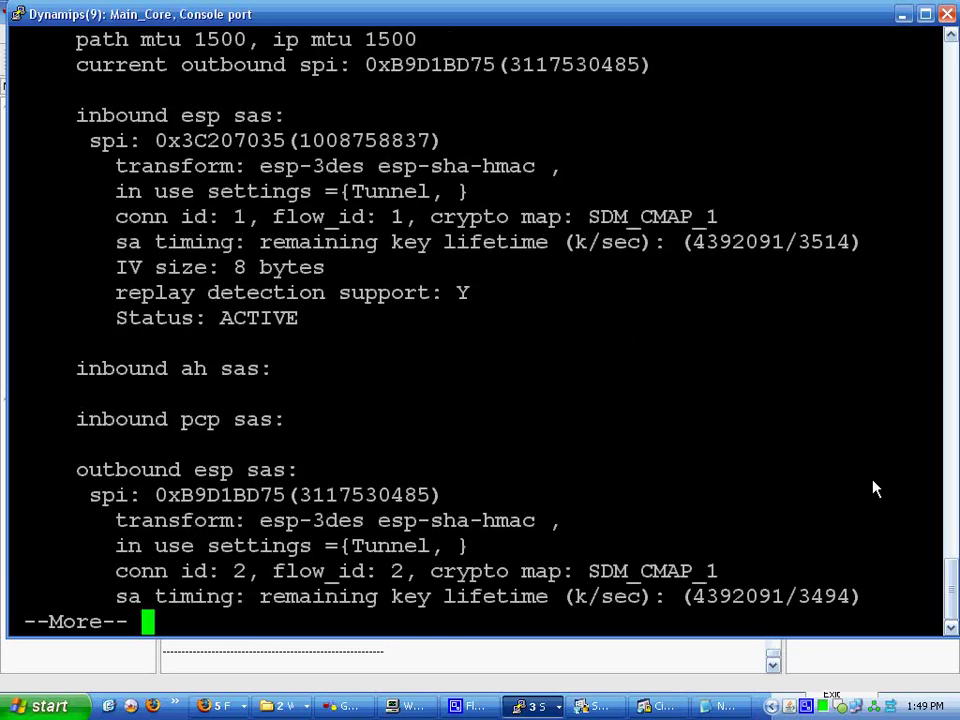
key(Return)
key(Return)
key(Return)
key(Return)
key(Return)
key(Return)
key(Return)
text(c)
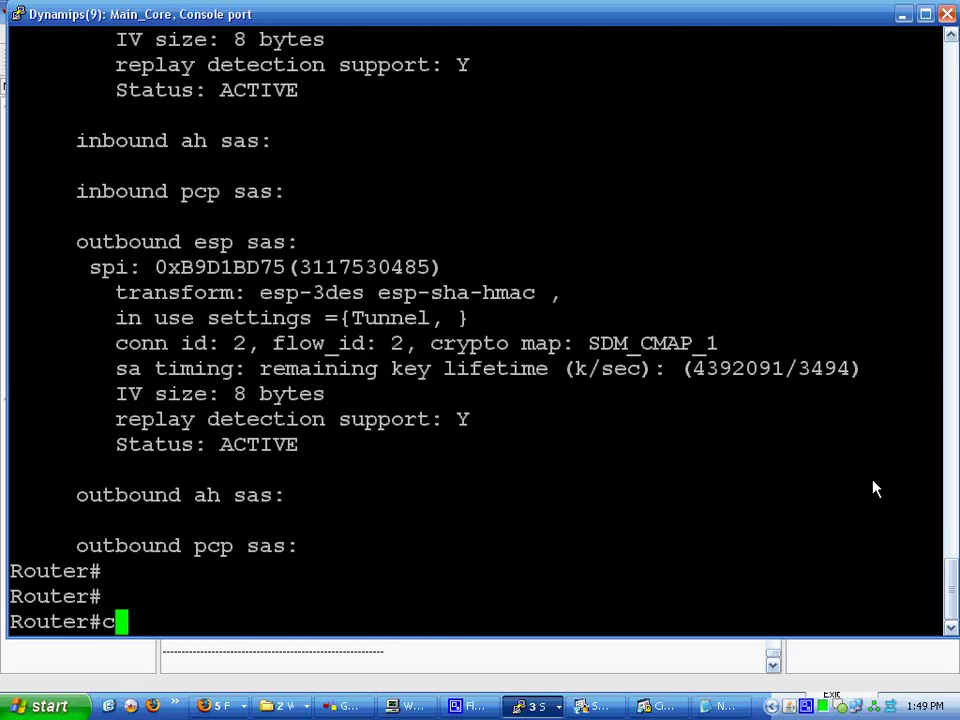
text(rypto isa)
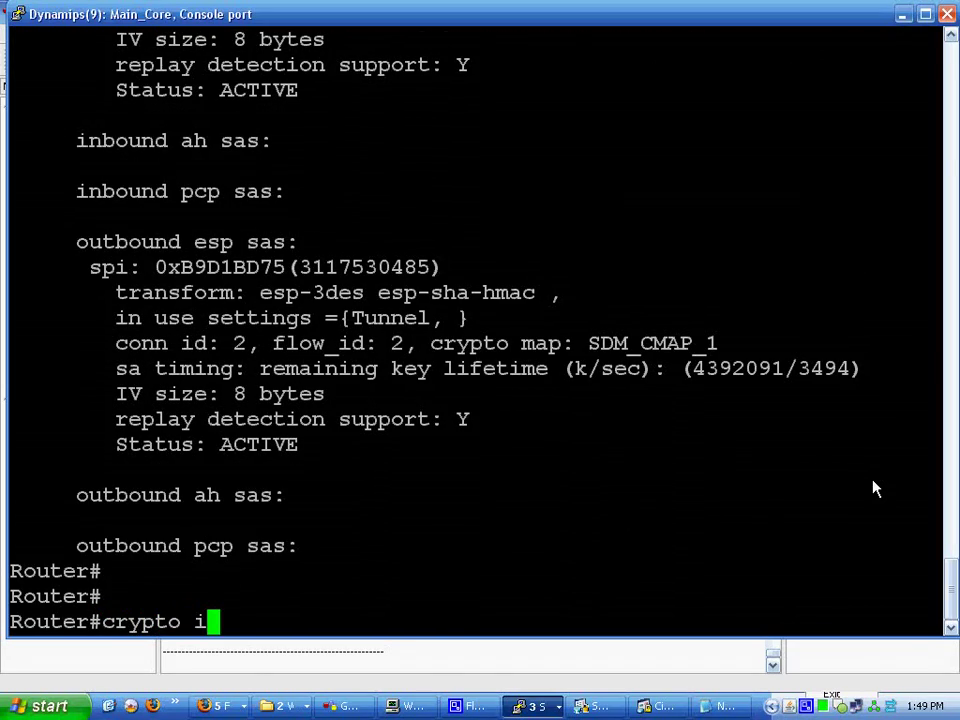
key(BackSpace)
key(BackSpace)
key(BackSpace)
key(BackSpace)
key(BackSpace)
key(BackSpace)
key(BackSpace)
key(BackSpace)
key(BackSpace)
key(BackSpace)
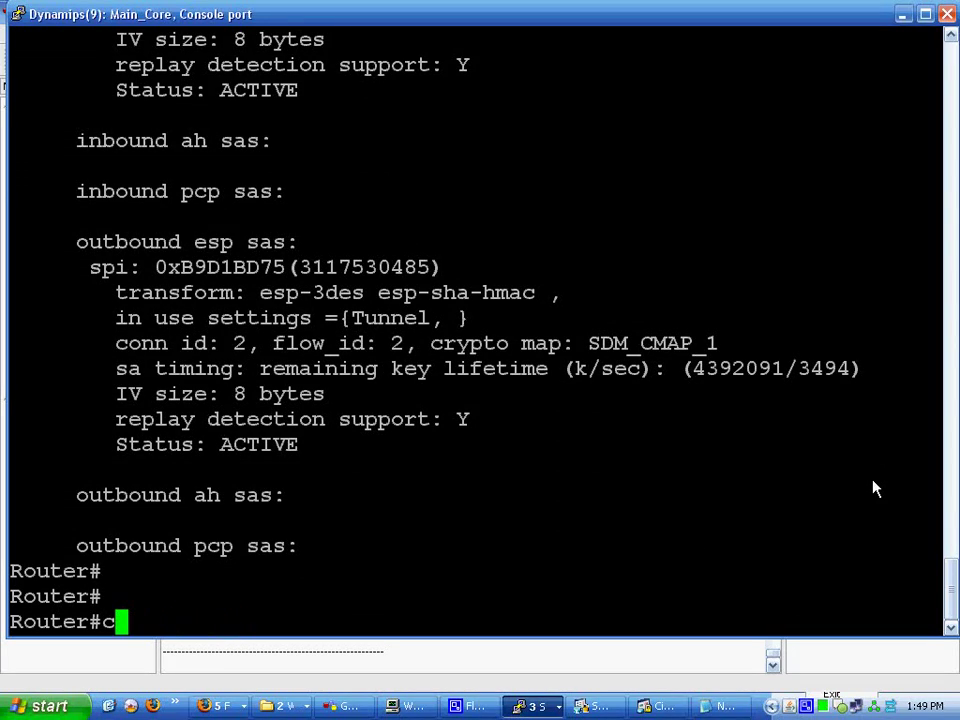
text(sh )
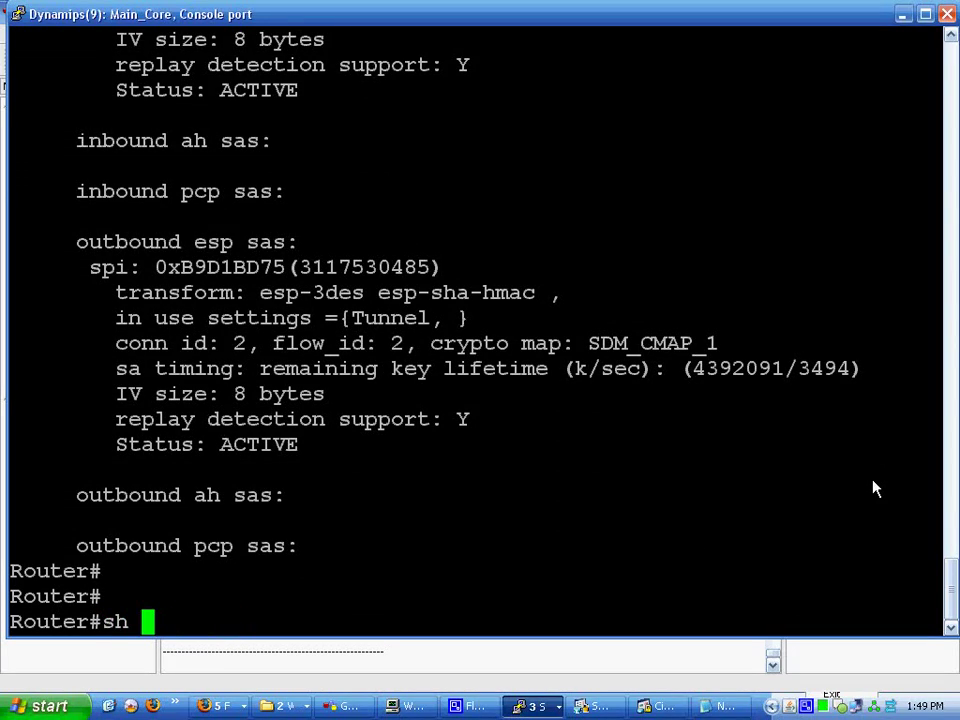
text(crytp)
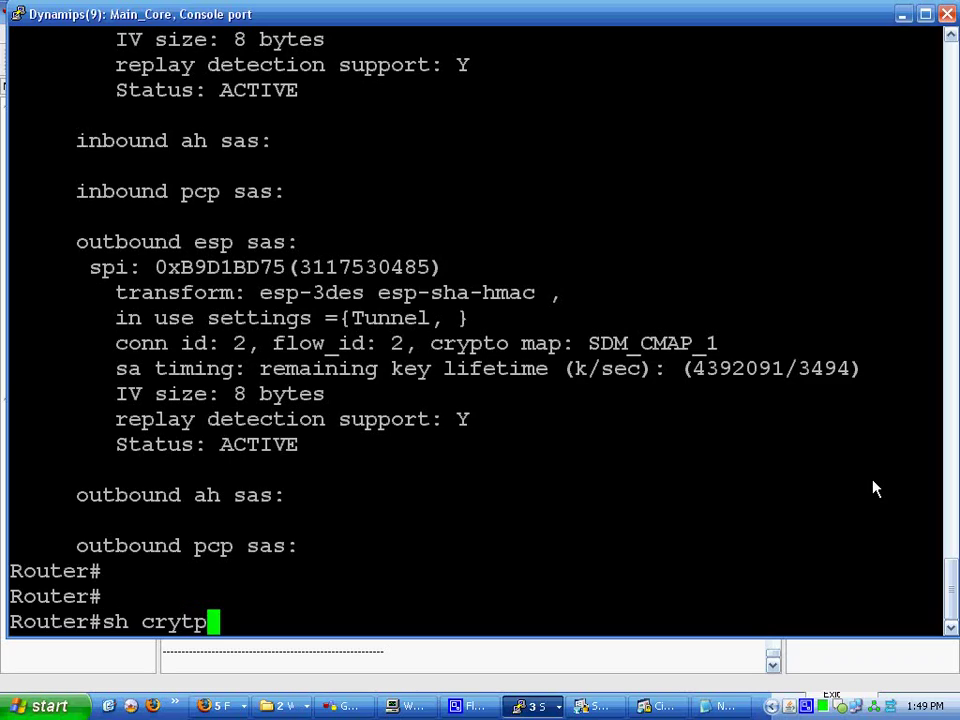
text(o isakmap)
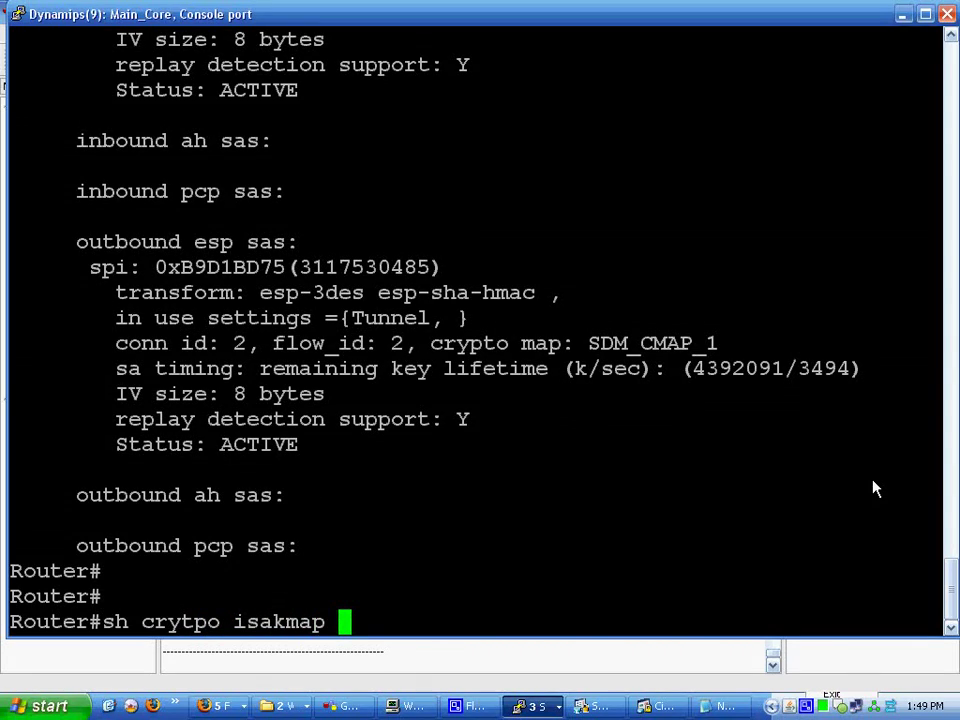
key(BackSpace)
key(BackSpace)
key(BackSpace)
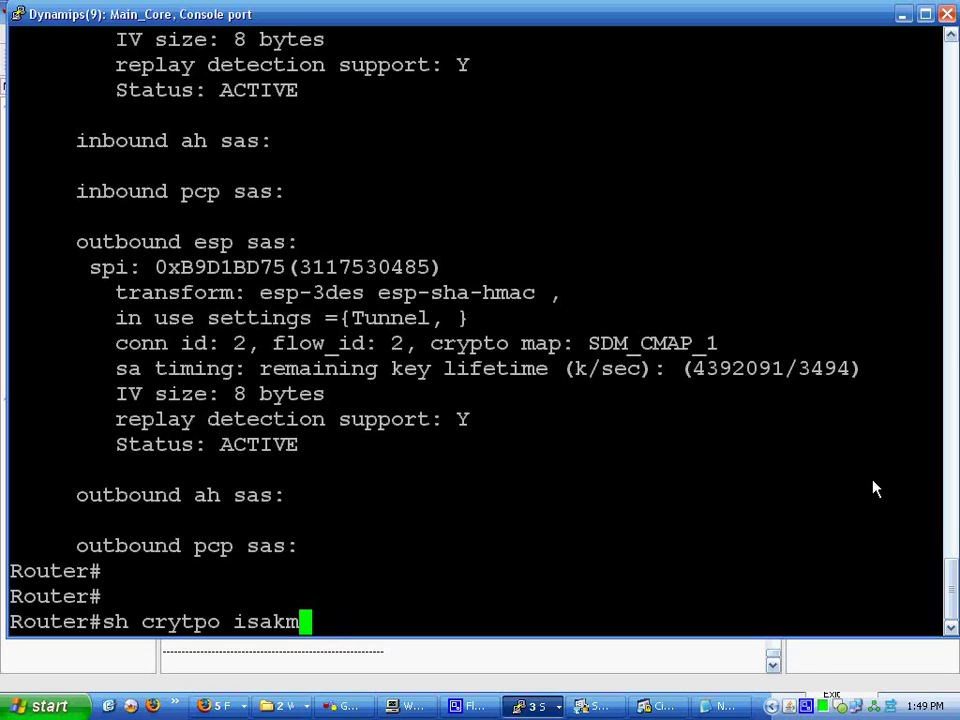
text(p sa)
key(Return)
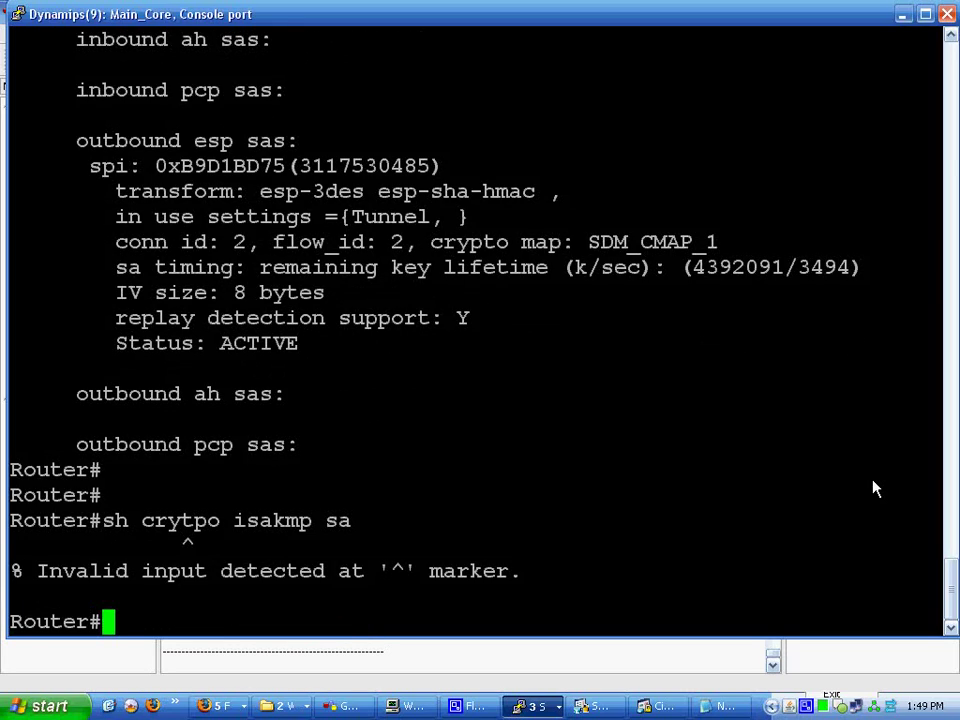
Correct the crypto typo and rerun, showing the QM_IDLE ACTIVE SA between 11.11.11.2 and 12.12.12.2
key(Up)
key(Left)
key(Left)
key(Left)
key(Left)
key(Left)
key(Left)
key(Left)
key(Left)
key(Left)
key(Left)
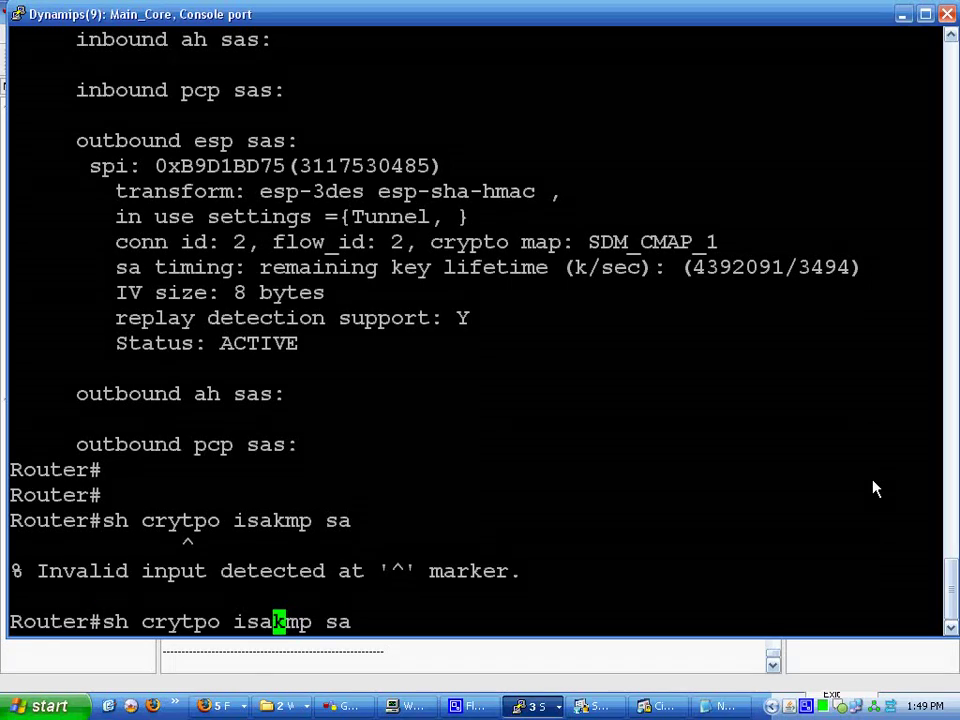
key(Left)
key(BackSpace)
key(BackSpace)
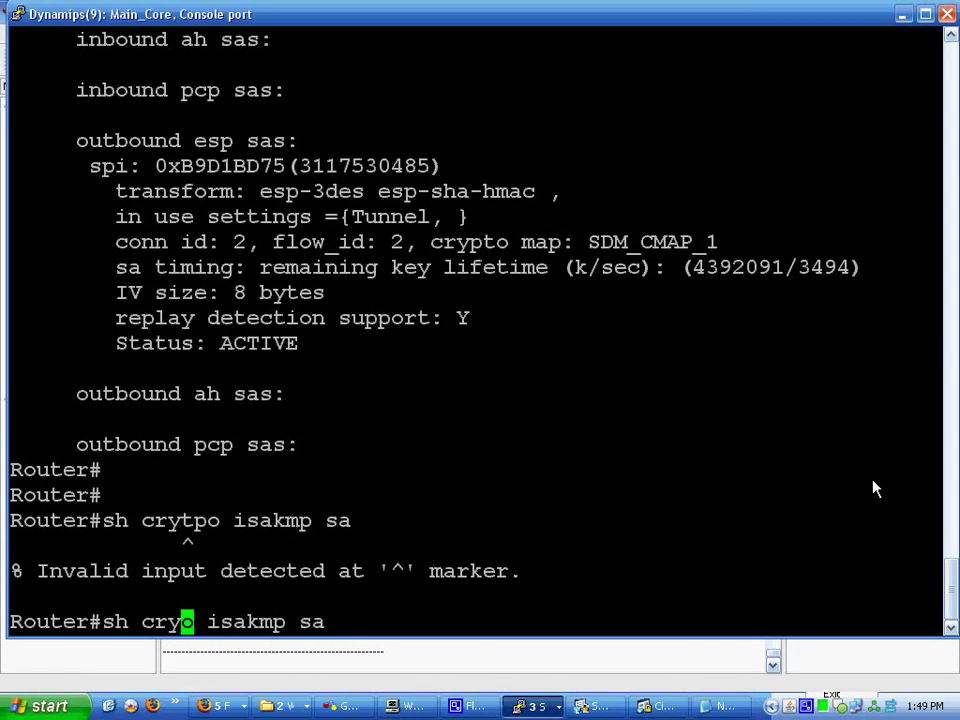
text(pt)
key(Return)
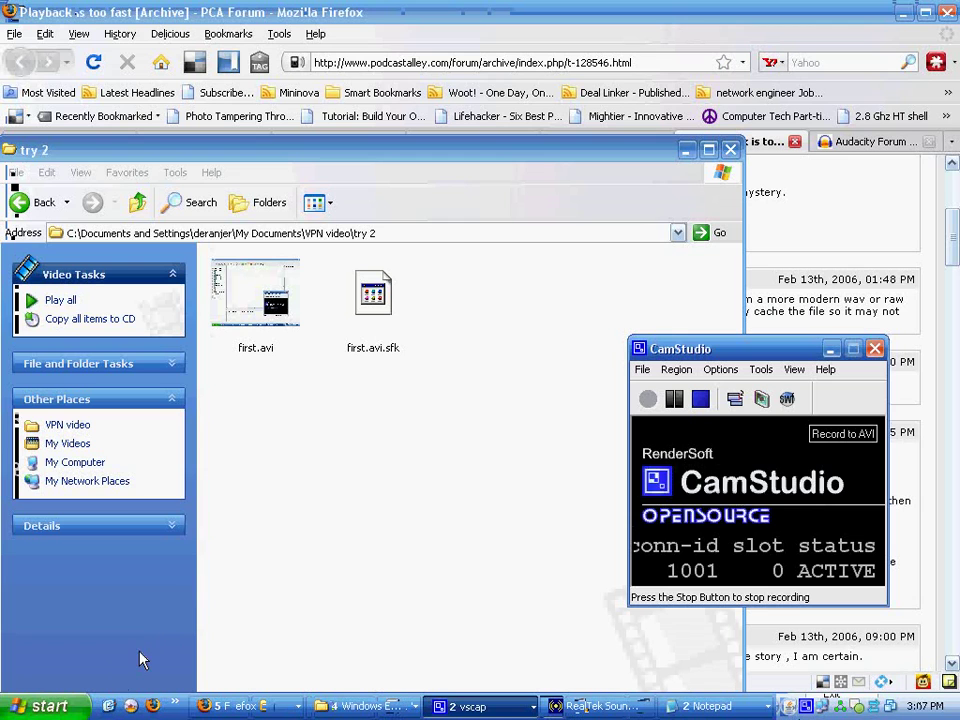
Open a Command Prompt and print the PC's routing table with route print
key(super)
click(229, 636)
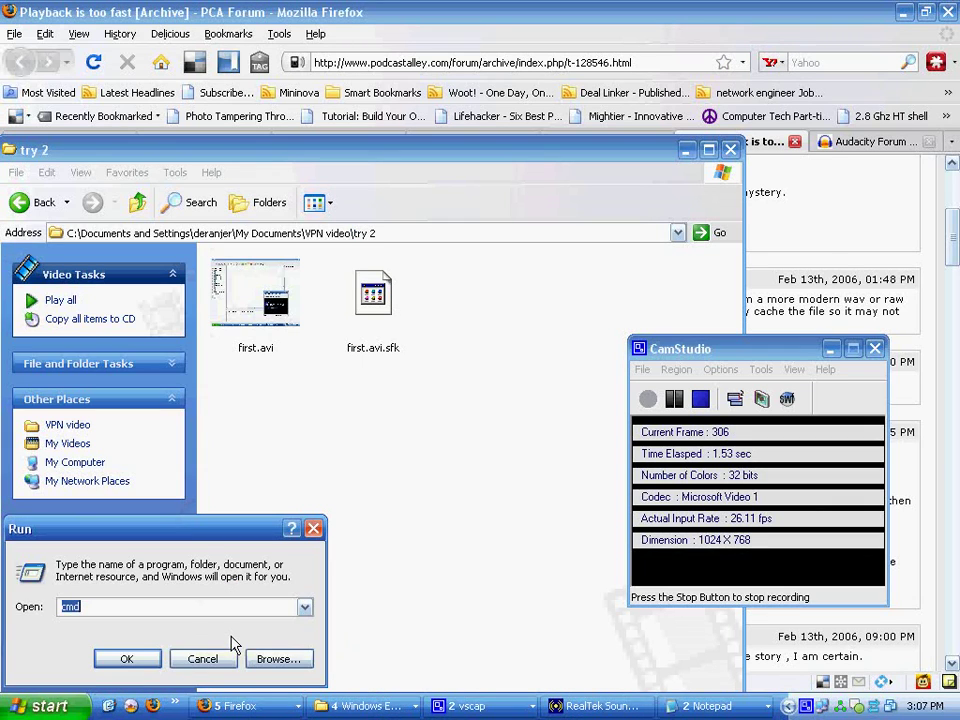
click(124, 658)
text(route)
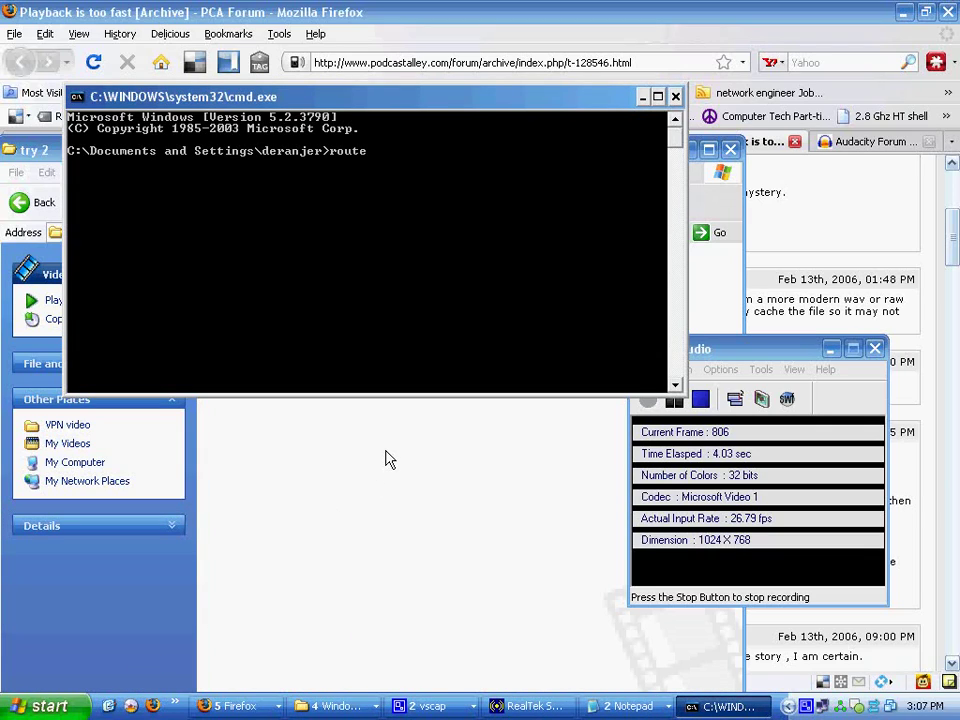
text( print)
key(Return)
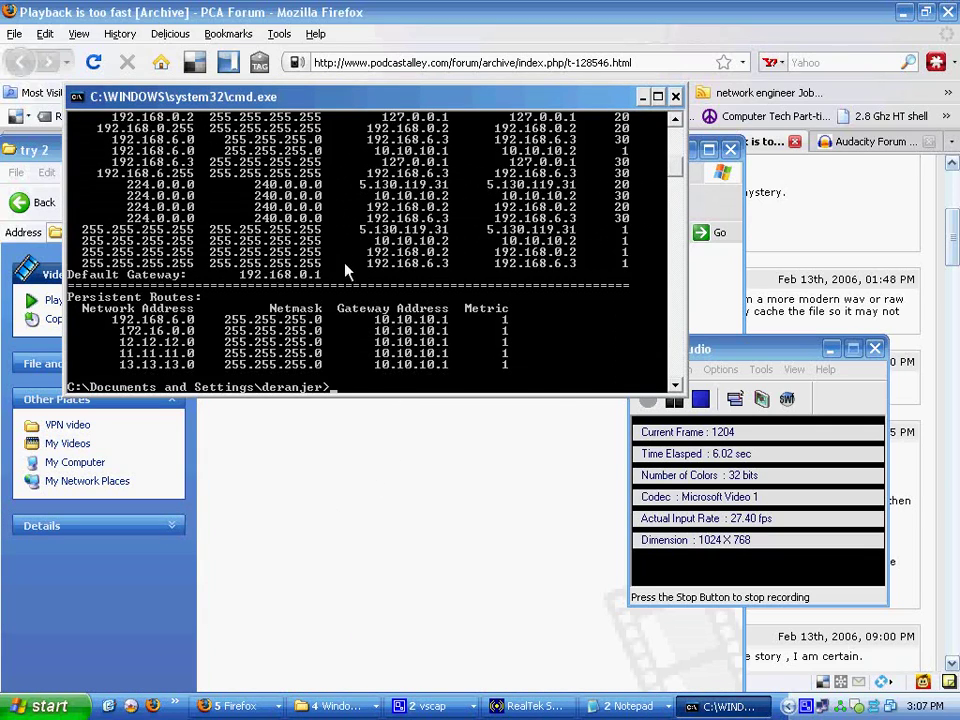
Review the persistent routes via 10.10.10.1, then display the route command's usage help
double_click(452, 96)
scroll(667, 373, up, 7)
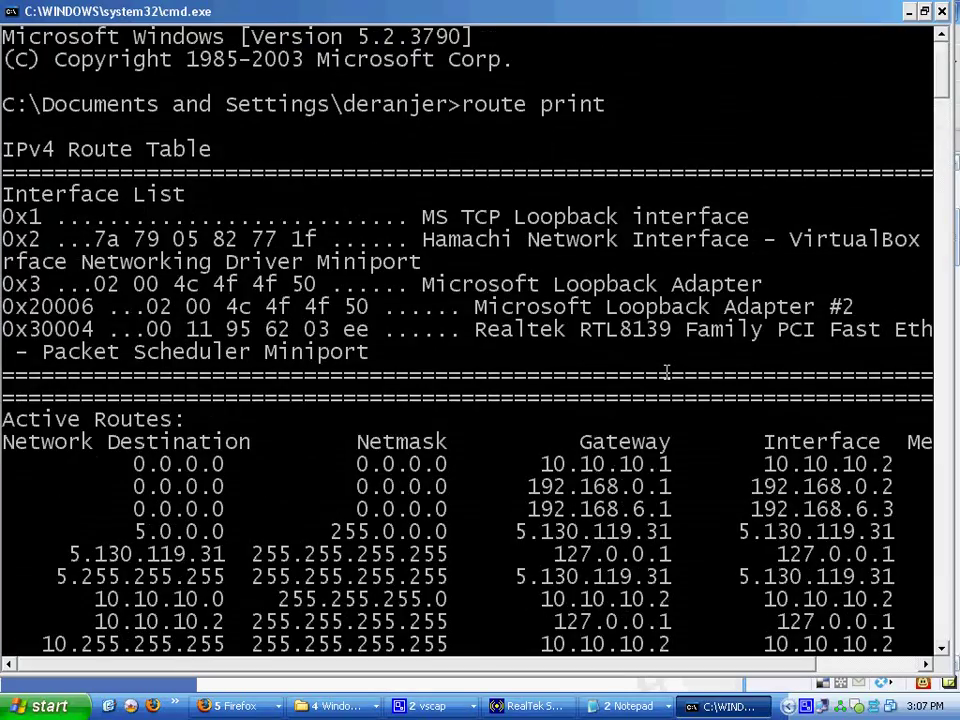
scroll(676, 305, down, 4)
scroll(474, 386, down, 10)
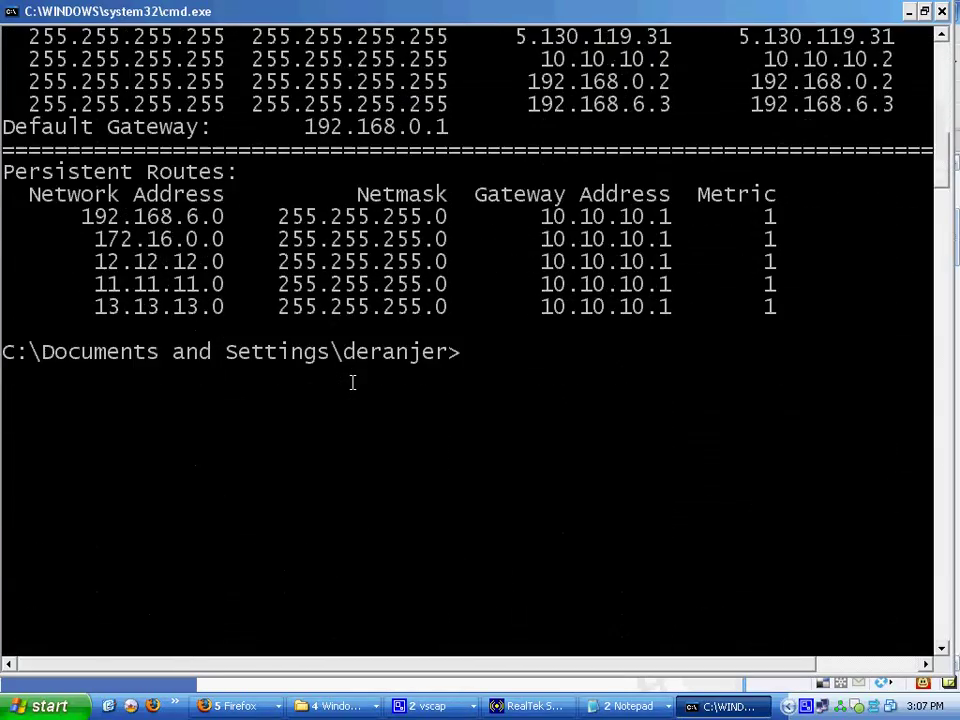
scroll(478, 334, up, 3)
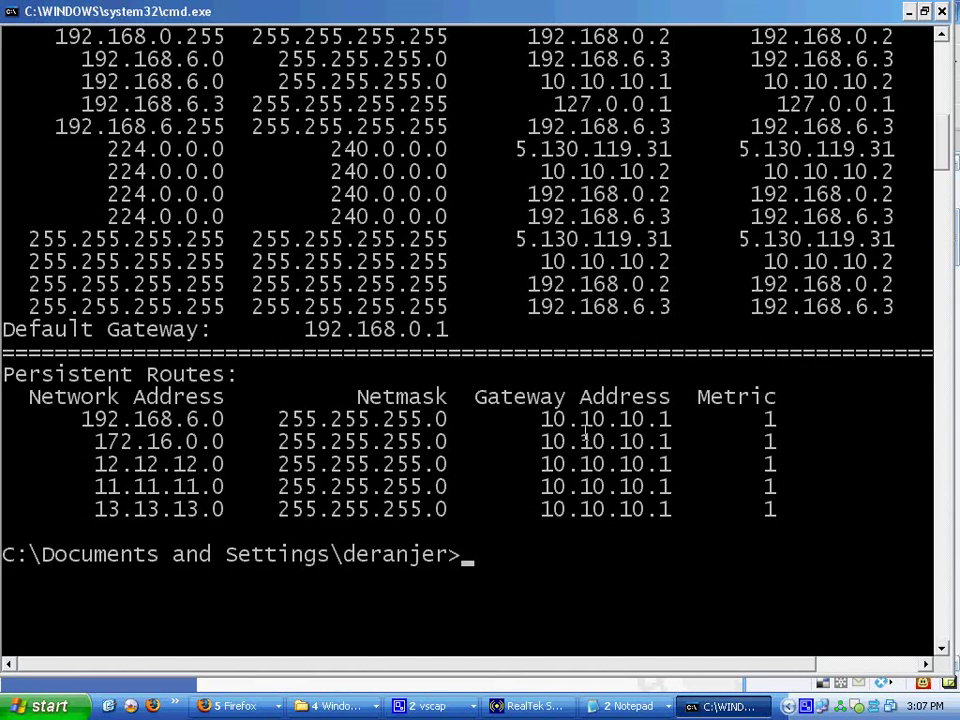
text(route)
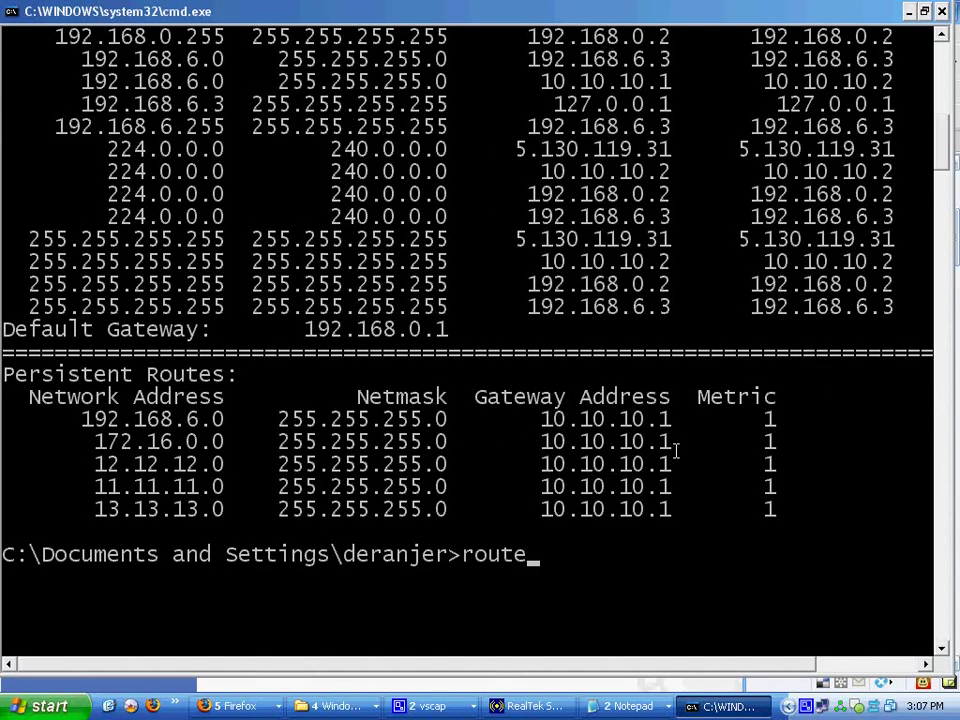
key(Return)
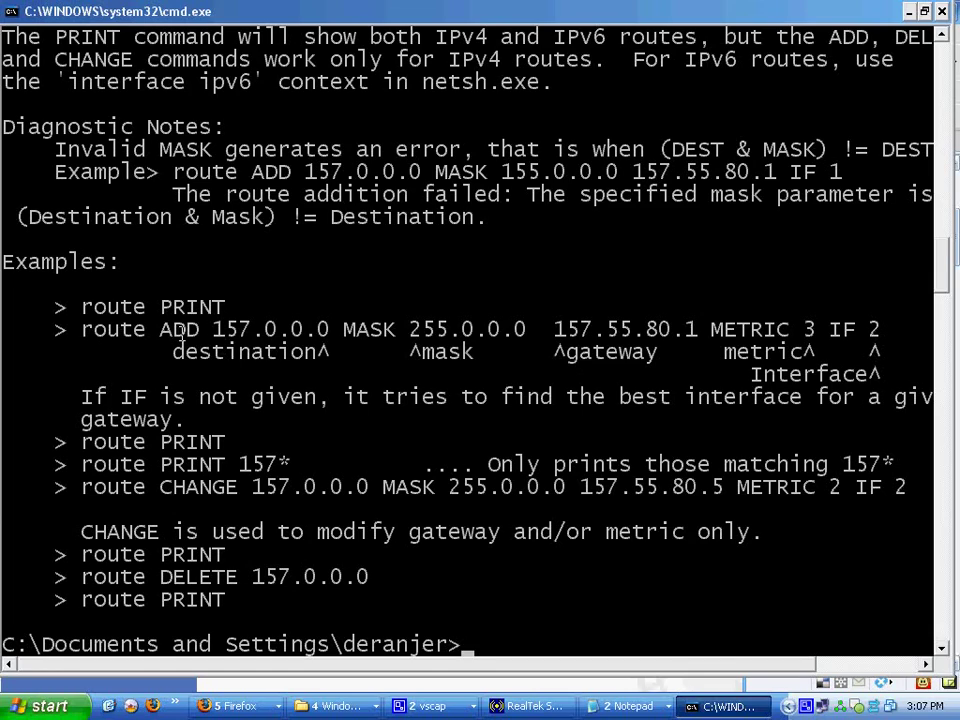